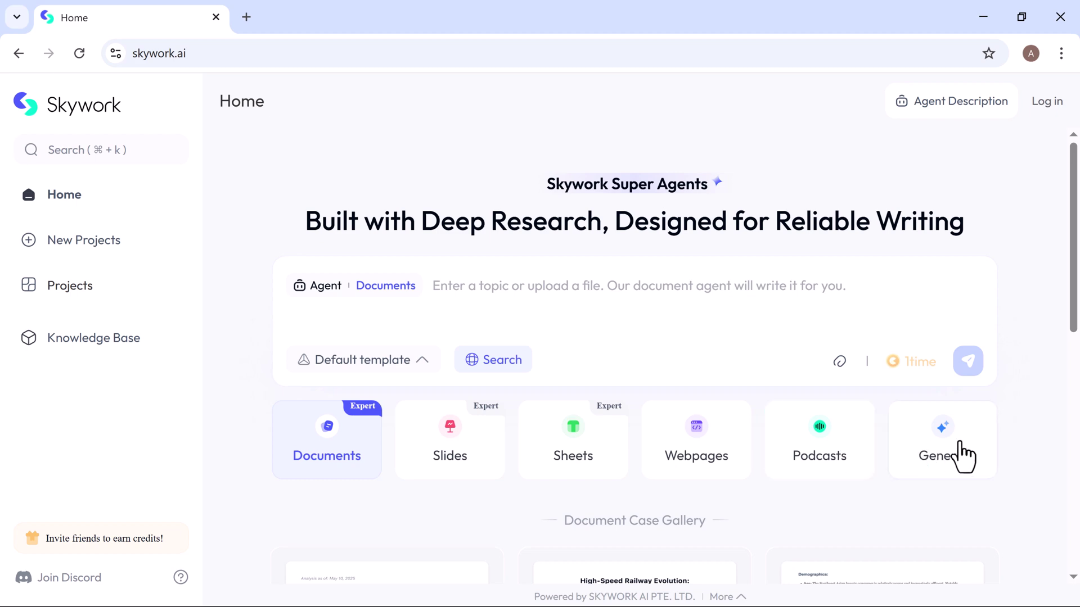
Step: Paste the document request into the Documents prompt box on the home page
scroll(962, 456, "down", 10)
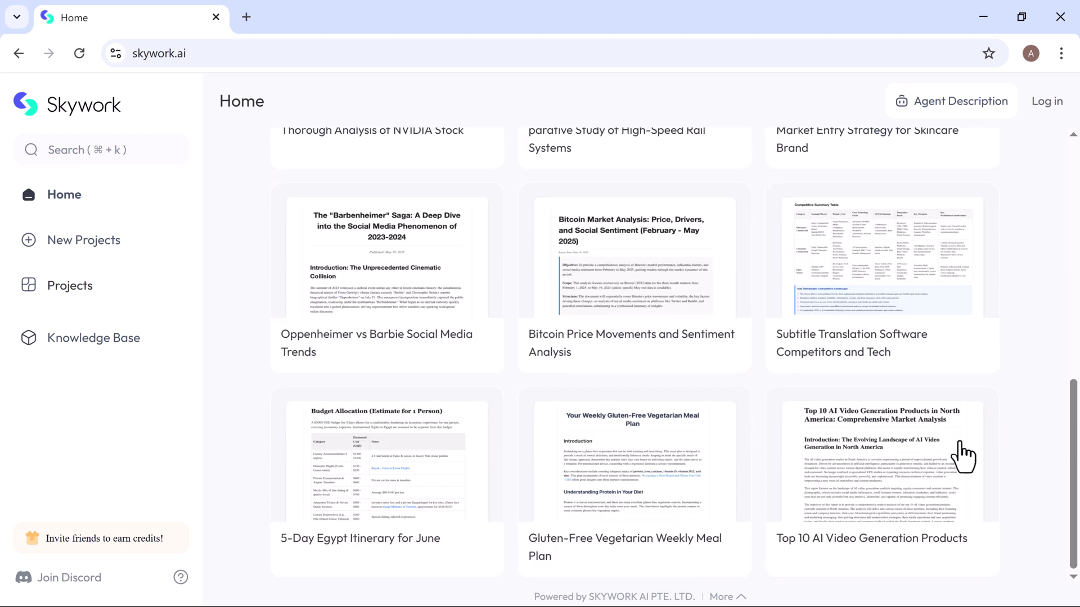
scroll(963, 456, "up", 10)
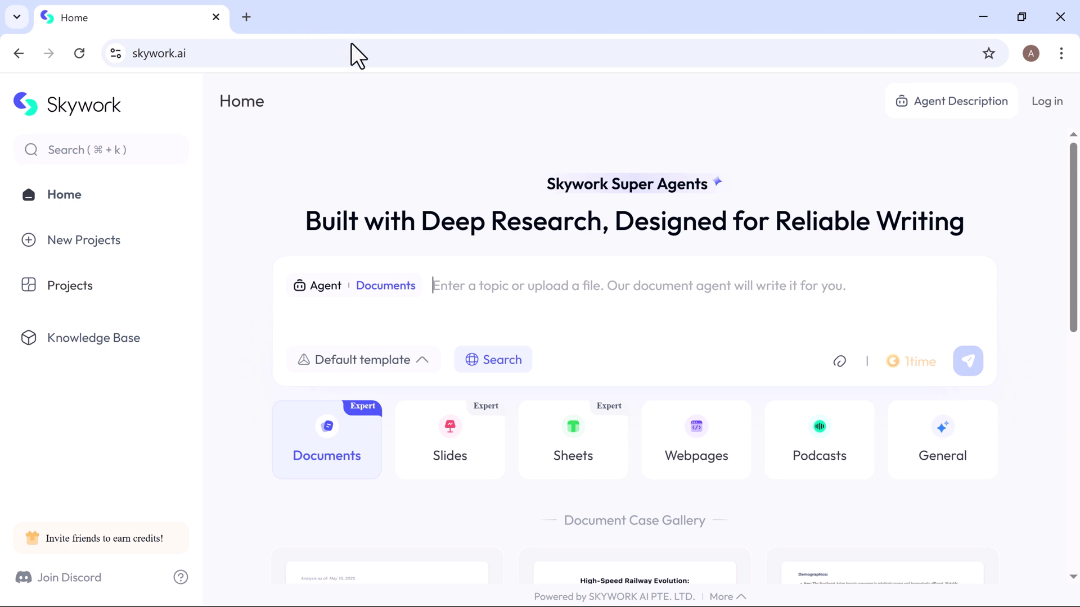
left_click(440, 286)
type("Create a document on the Top 5 AI Video Generation Products")
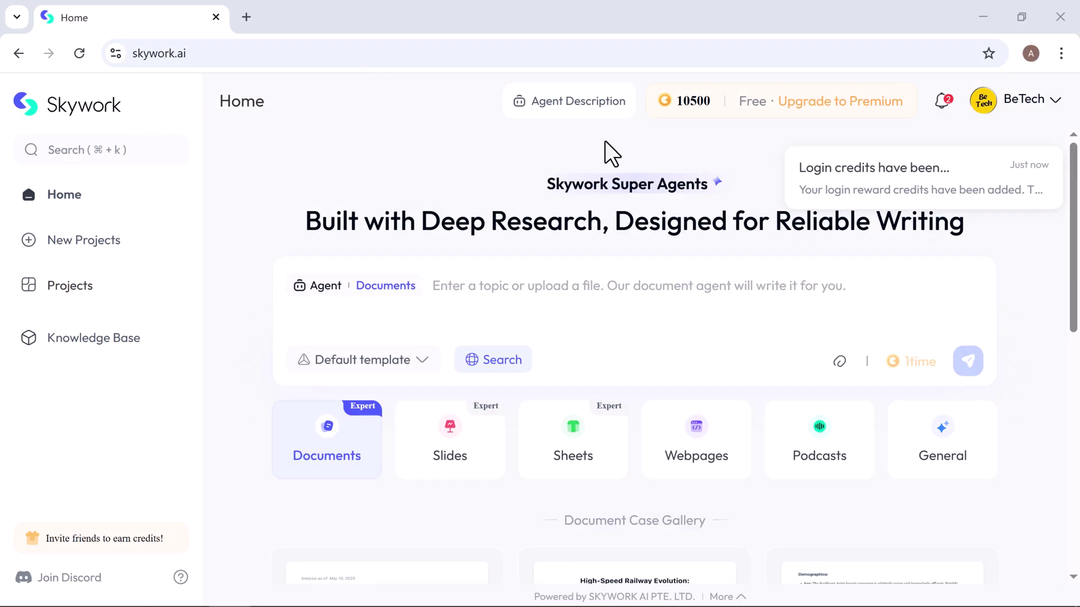
Step: Open the attachment Upload dialog and close it without attaching anything
mouse_move(969, 194)
left_click(461, 287)
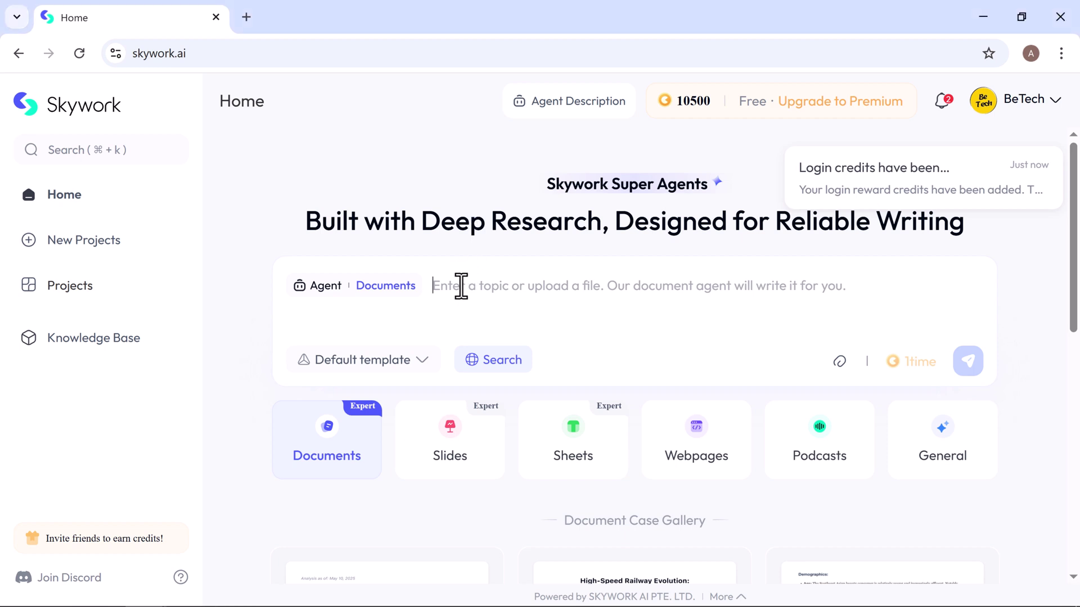
left_click(840, 362)
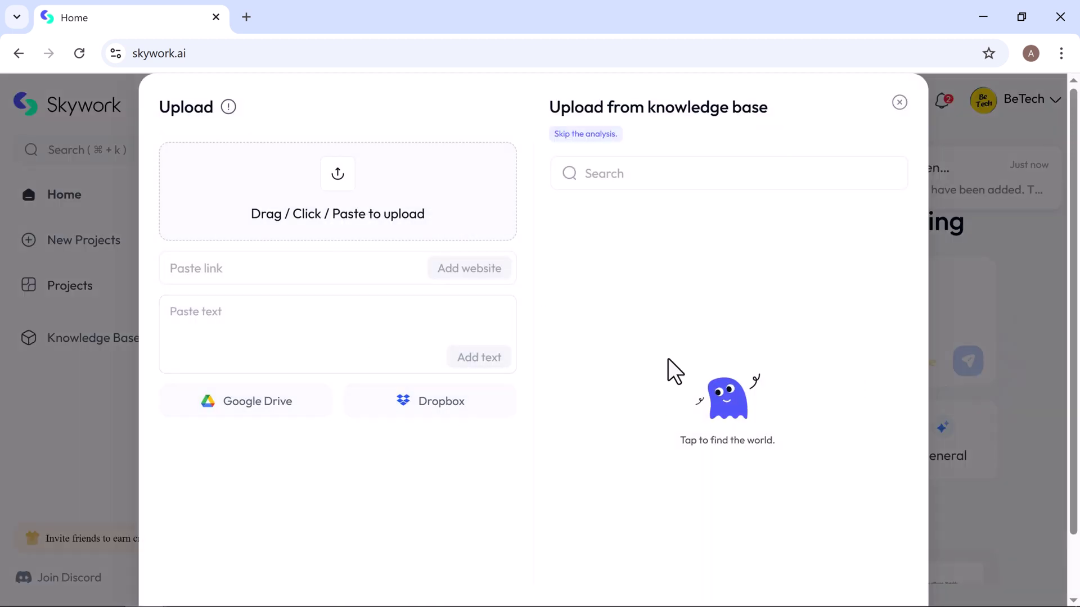
left_click(899, 103)
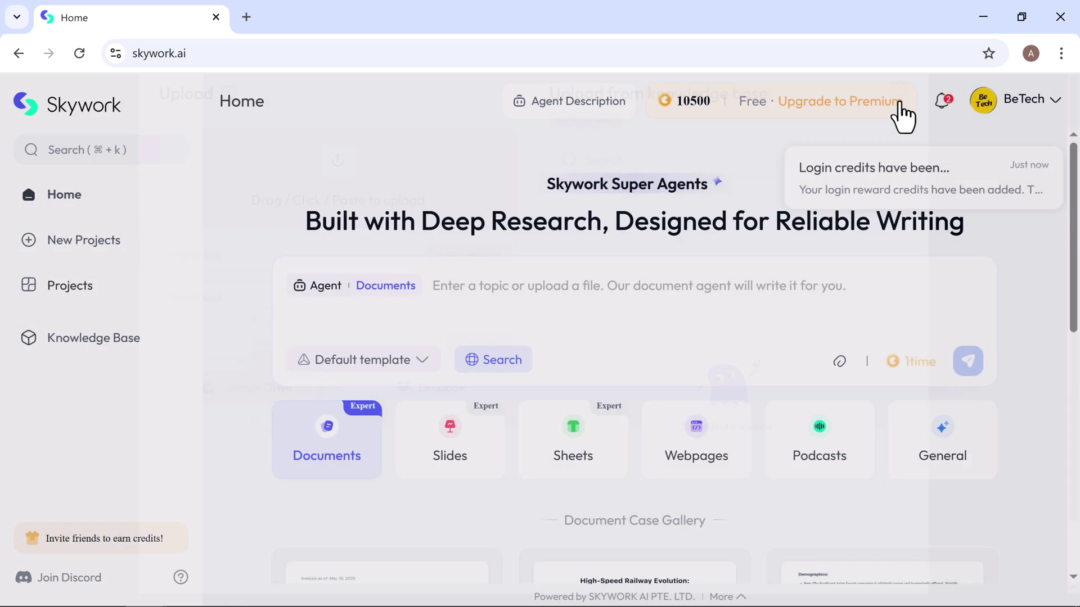
Step: Enter the 'Top 5 AI Video Generation Products' document request and select the General template
left_click(468, 296)
type("Create a document on the Top 5 AI Video Generation Products")
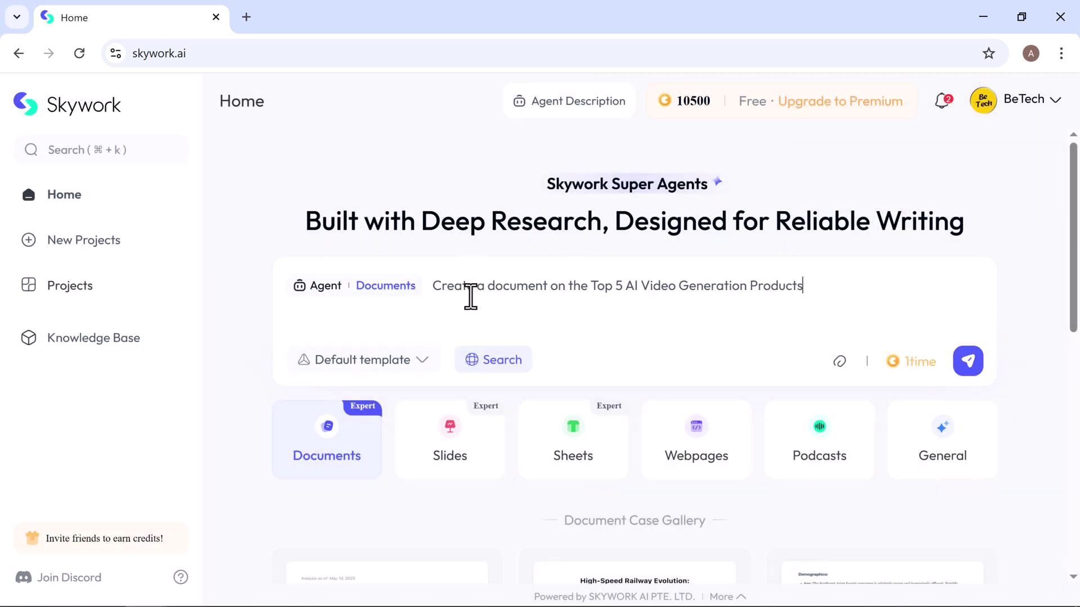
left_click(356, 364)
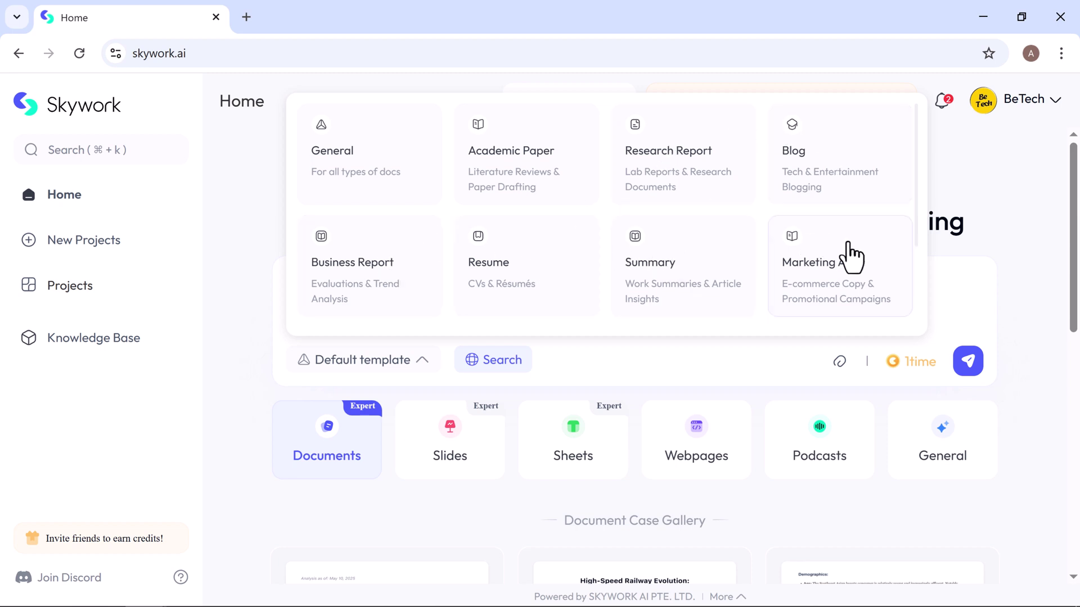
left_click(348, 158)
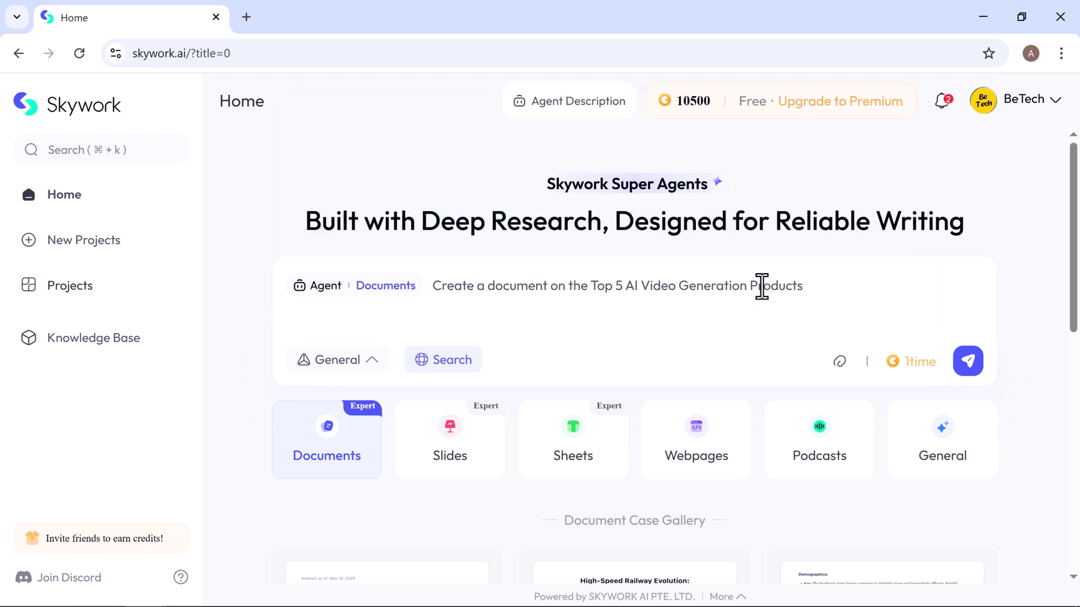
Step: Send the request, review the proposed plan, and continue generation of the AI video report
left_click(970, 368)
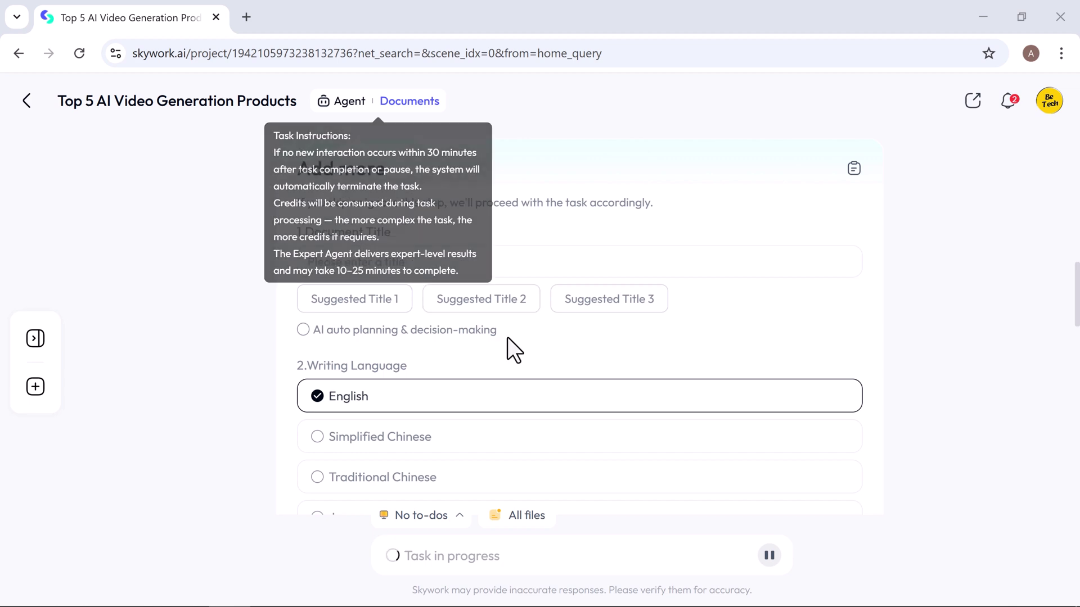
scroll(508, 338, "down", 1)
scroll(508, 337, "down", 8)
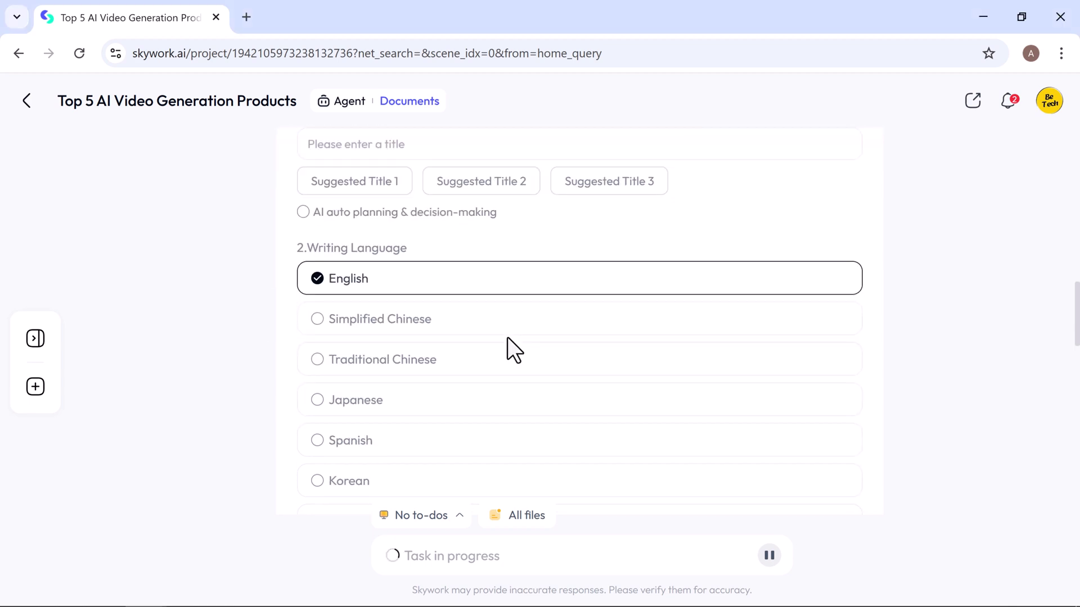
scroll(508, 337, "down", 6)
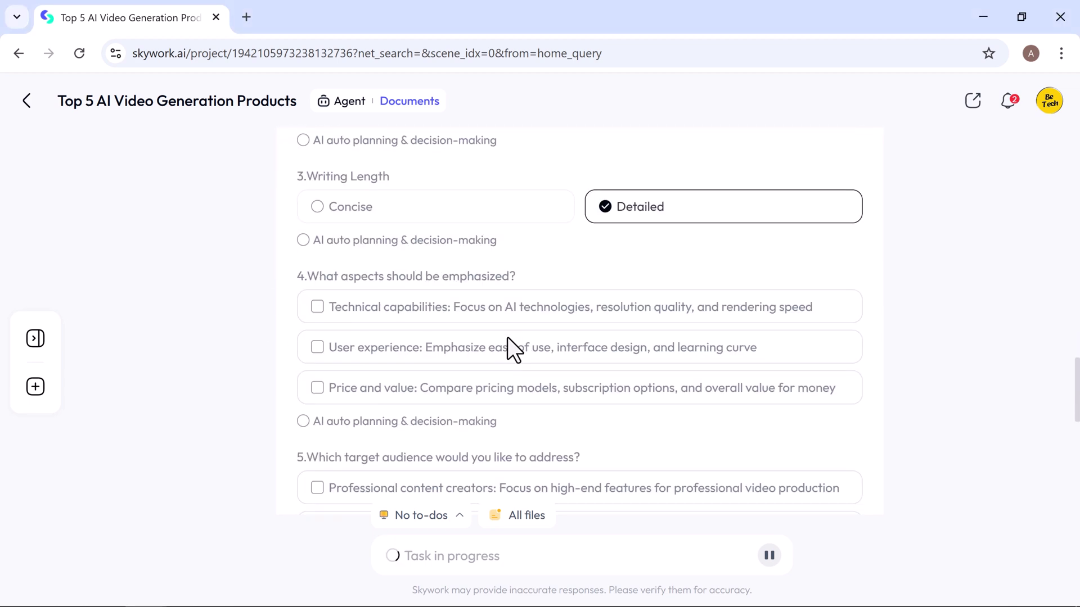
scroll(508, 337, "down", 5)
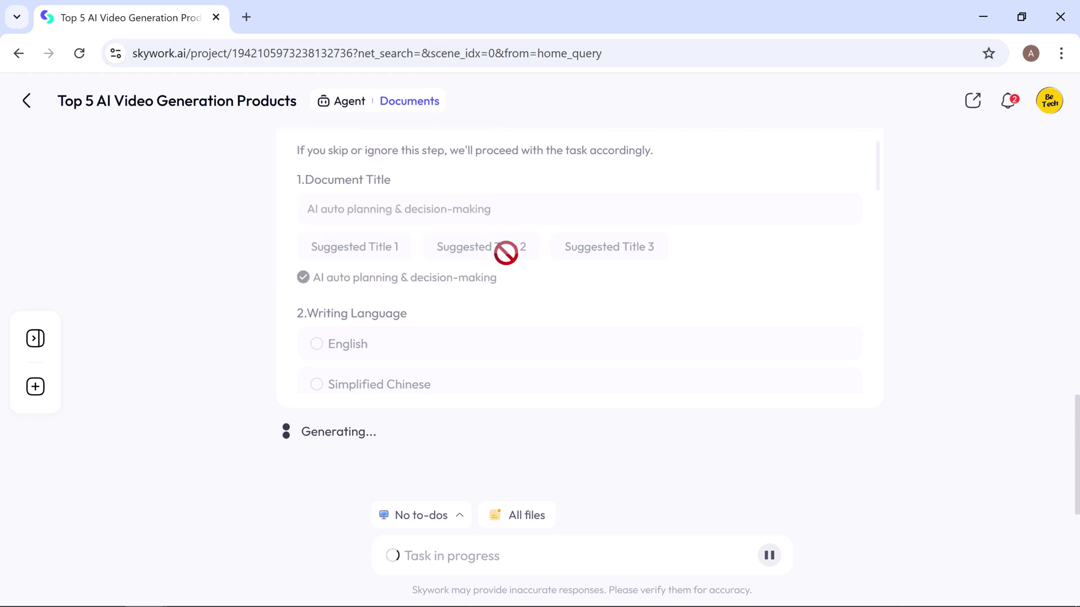
left_click(782, 378)
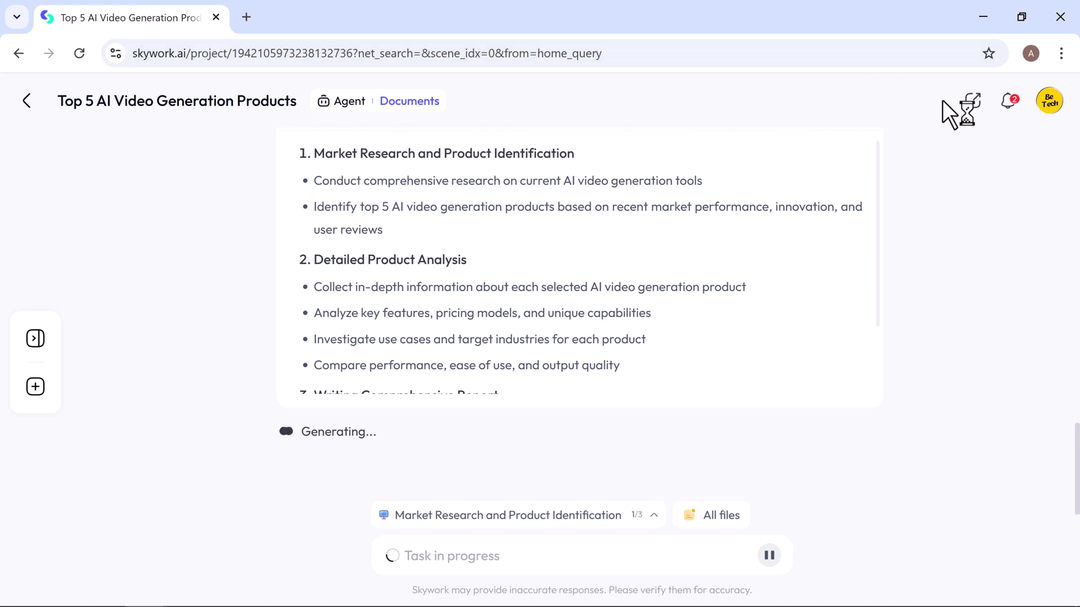
left_click(977, 102)
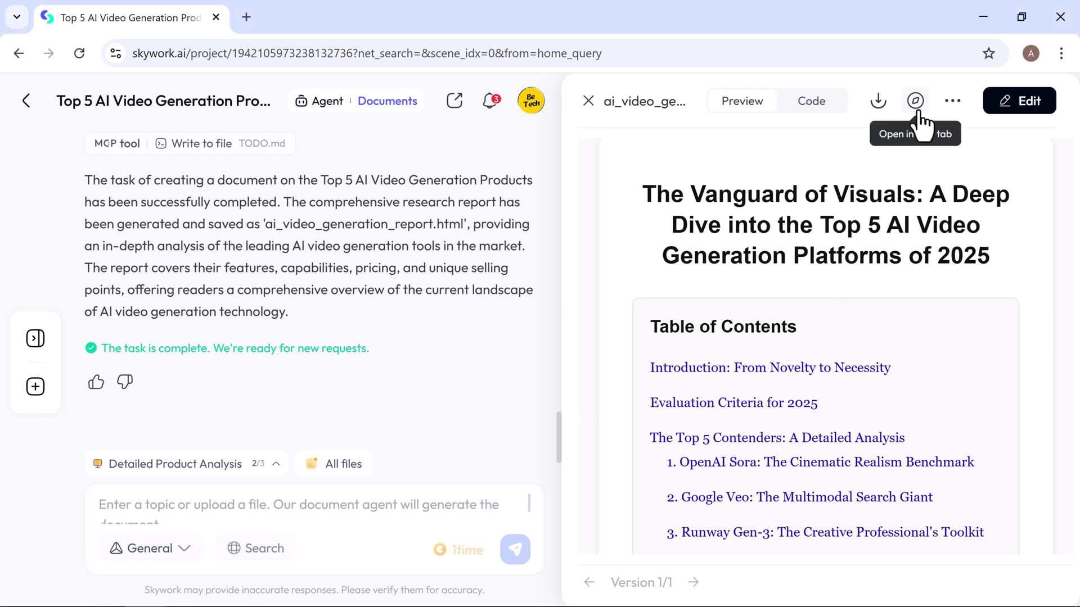
Step: Open the finished report in its own tab and scroll through it
left_click(376, 5)
scroll(486, 397, "down", 8)
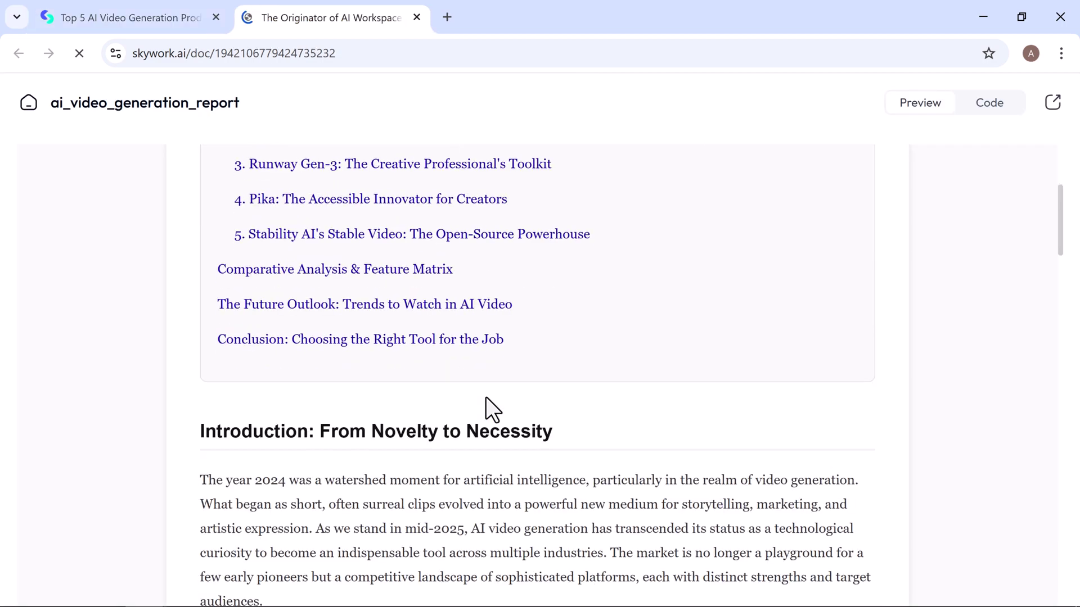
scroll(486, 397, "down", 12)
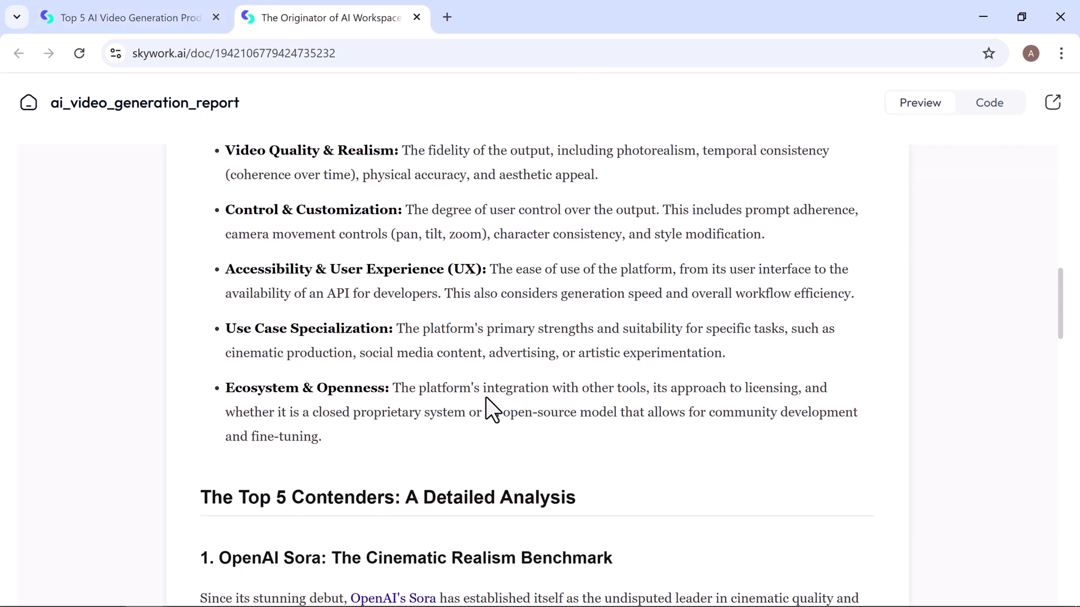
scroll(486, 397, "down", 5)
scroll(485, 397, "down", 12)
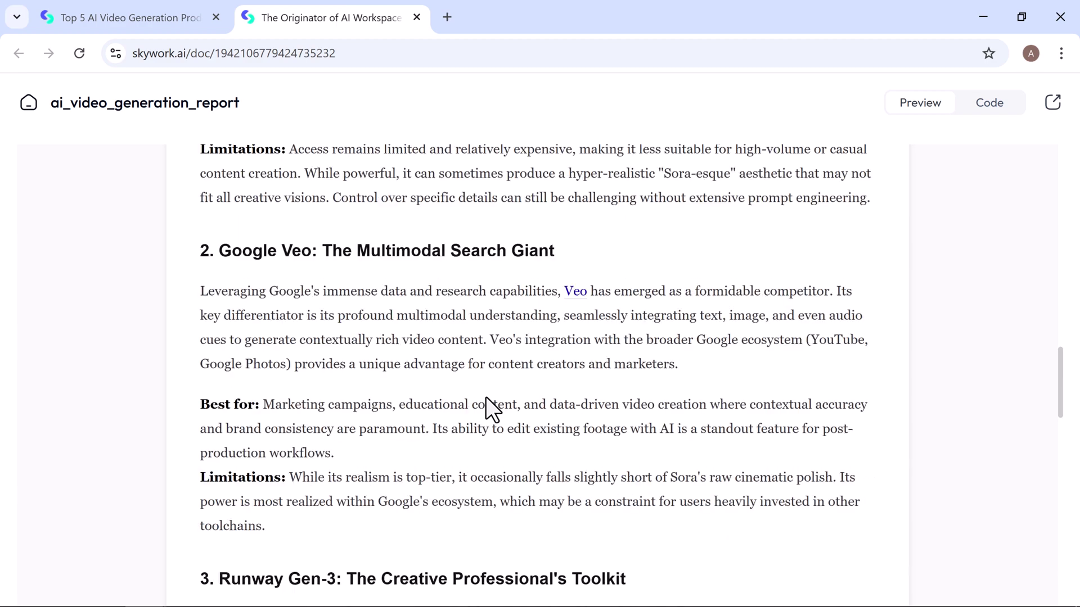
scroll(486, 397, "down", 4)
scroll(486, 397, "down", 5)
scroll(485, 397, "down", 10)
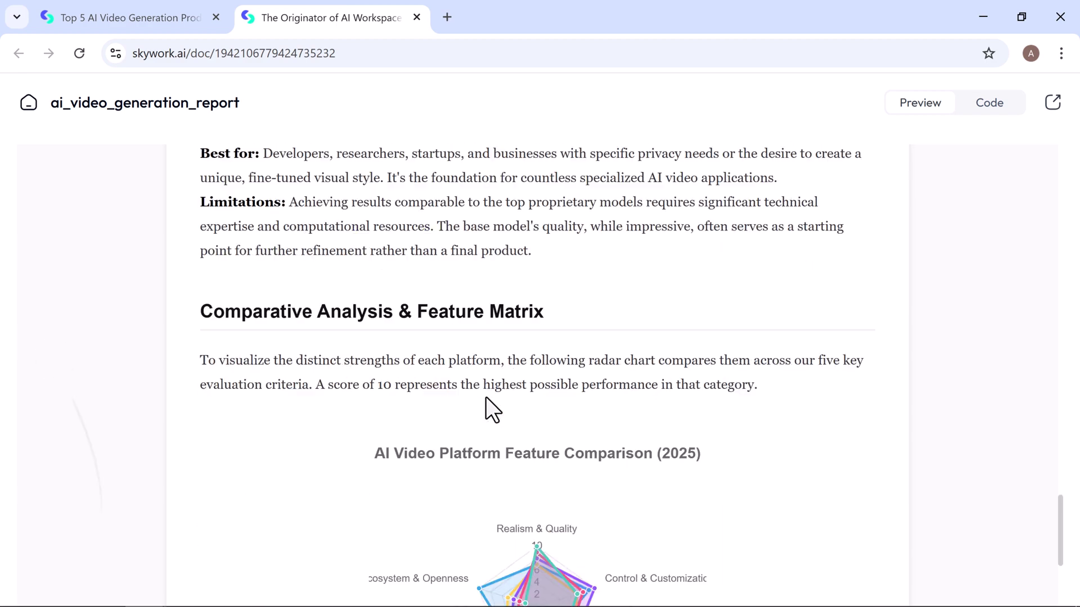
scroll(486, 397, "down", 9)
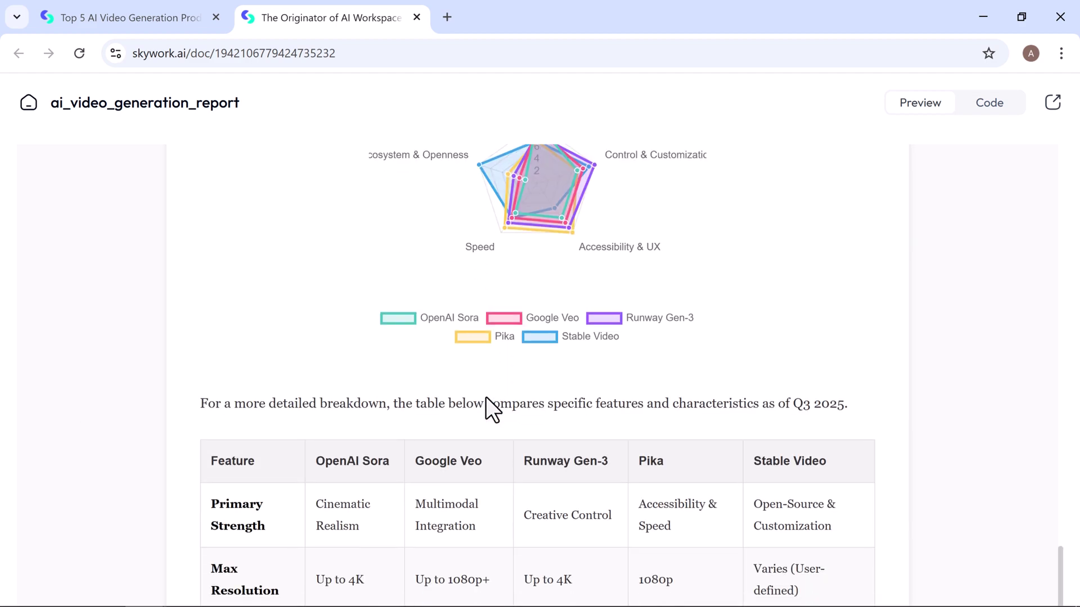
scroll(486, 397, "down", 9)
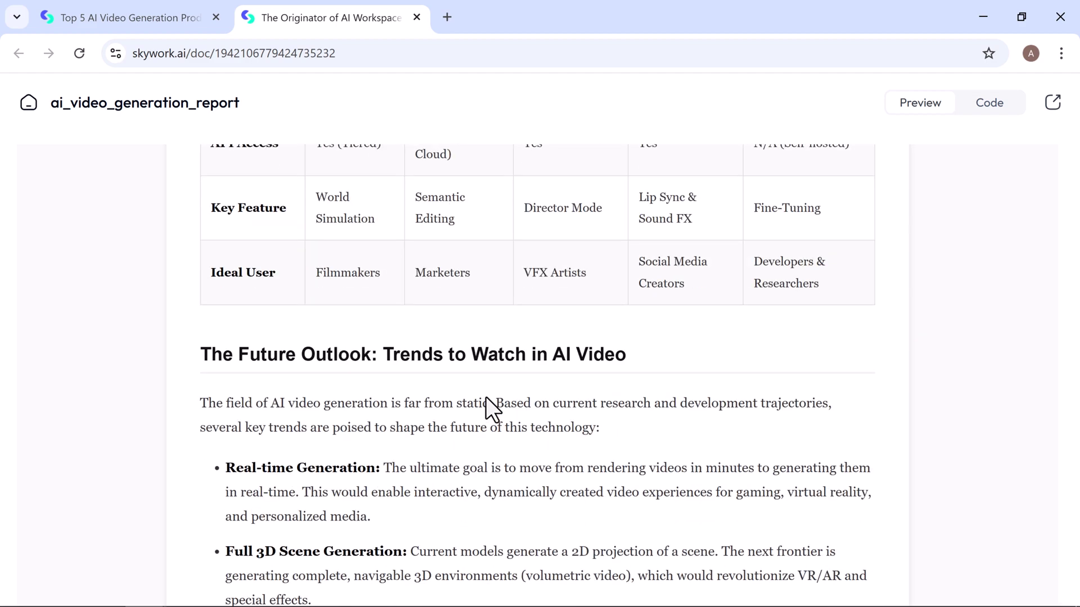
scroll(486, 397, "down", 7)
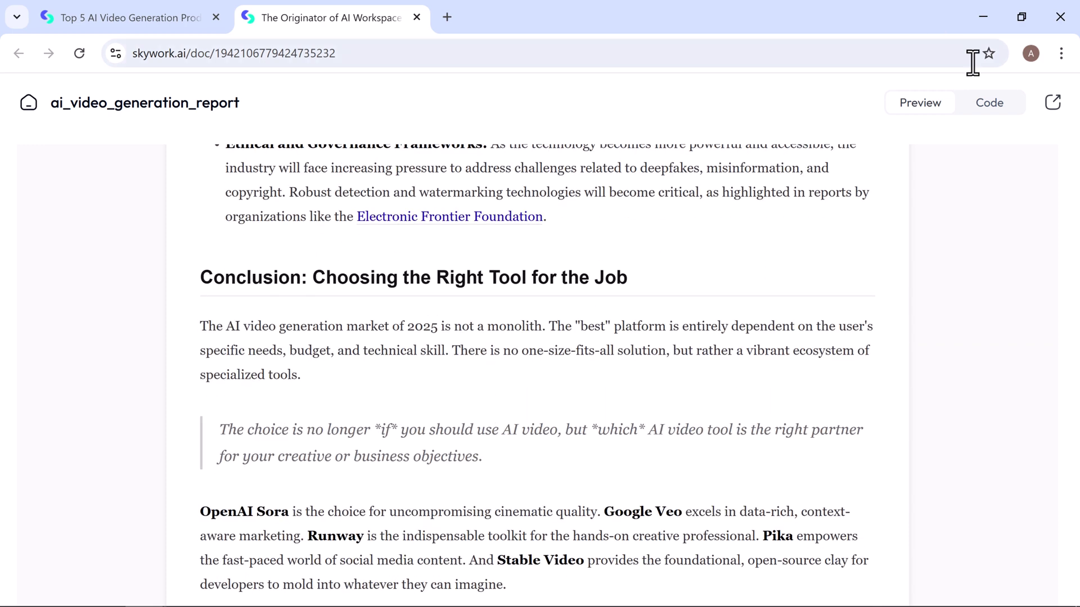
Step: Inspect the report's HTML source and sharing options, then return to the project page
left_click(991, 105)
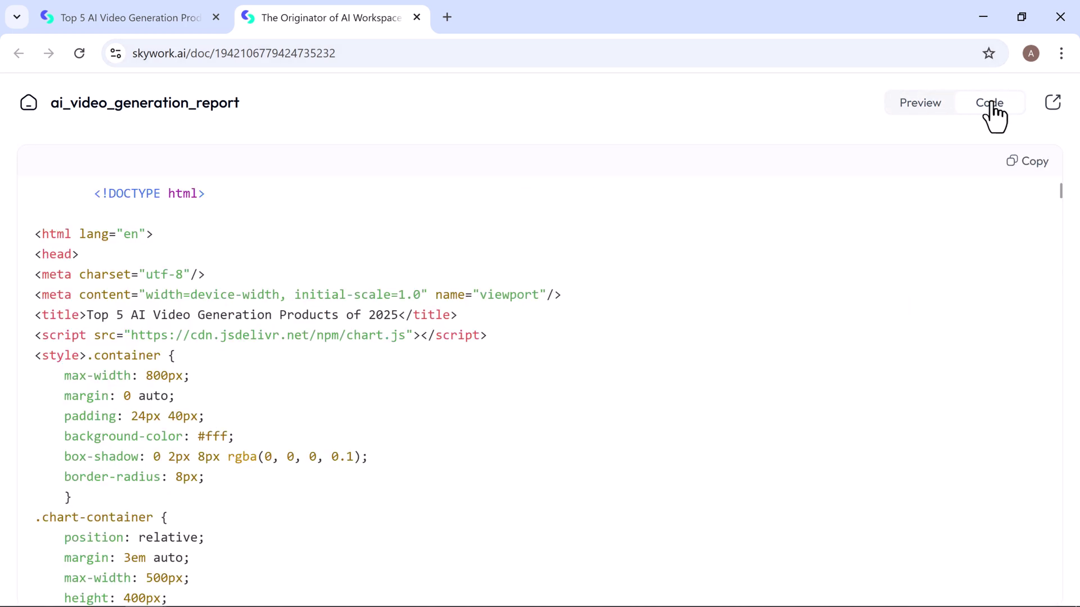
scroll(991, 112, "down", 3)
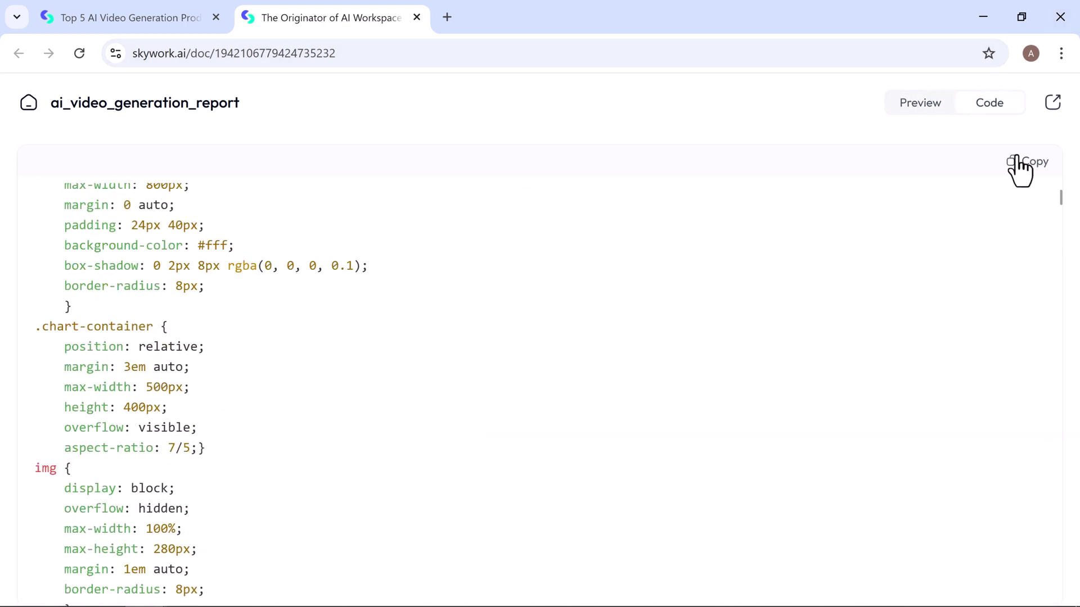
left_click(1053, 103)
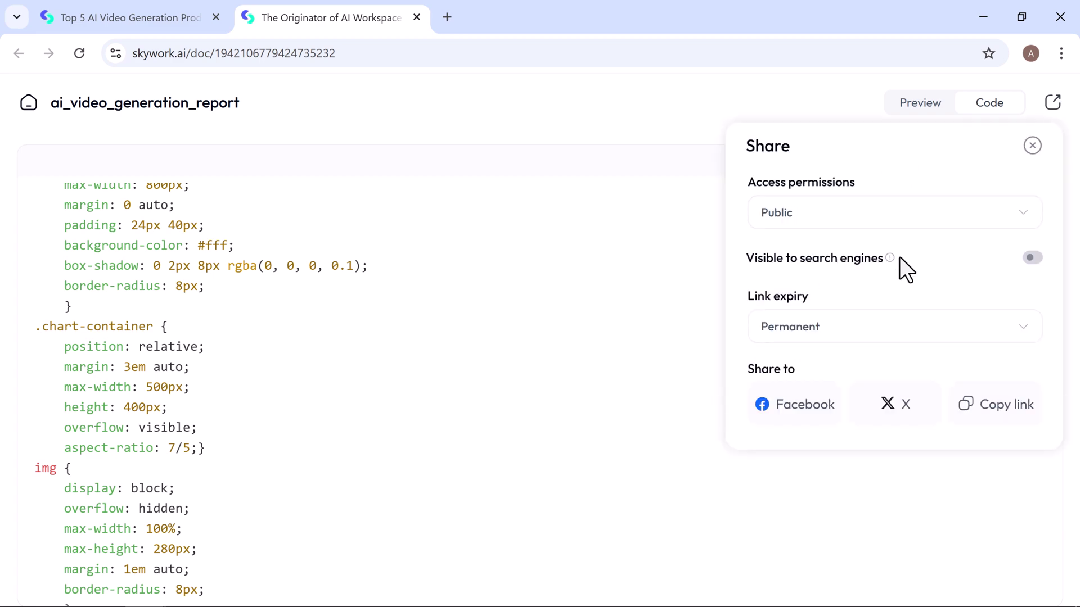
left_click(162, 3)
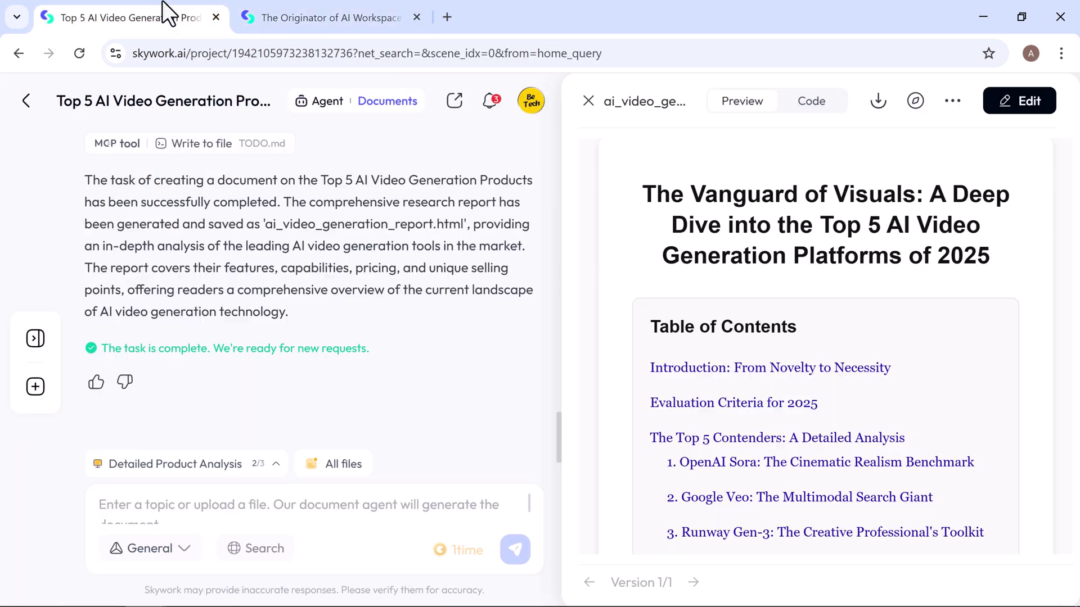
Step: In the report editor, delete the Introduction's opening sentence, then undo the deletion
left_click(1022, 106)
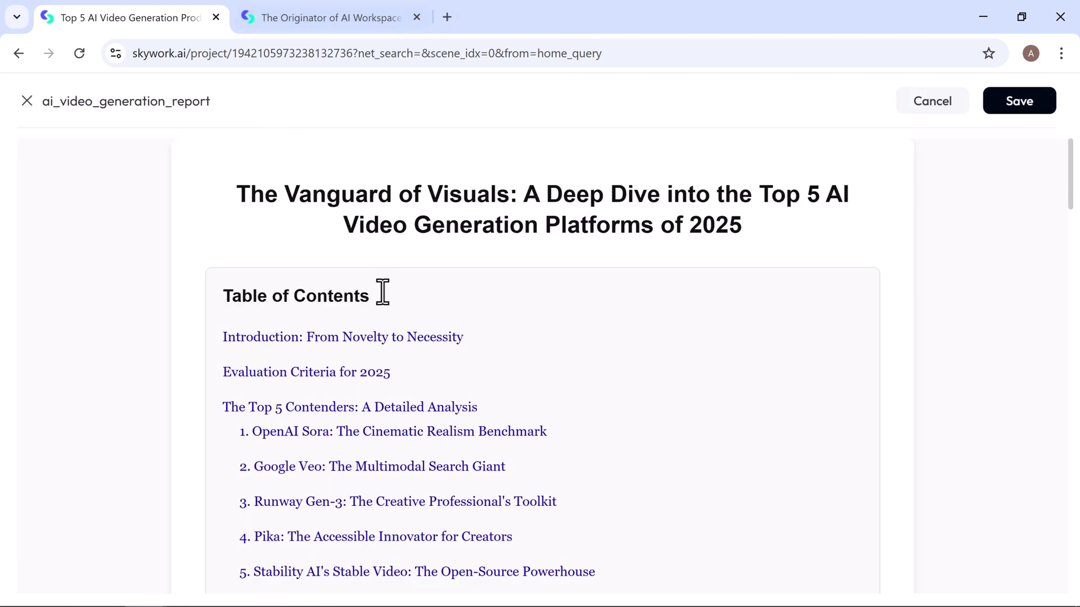
left_click(365, 338)
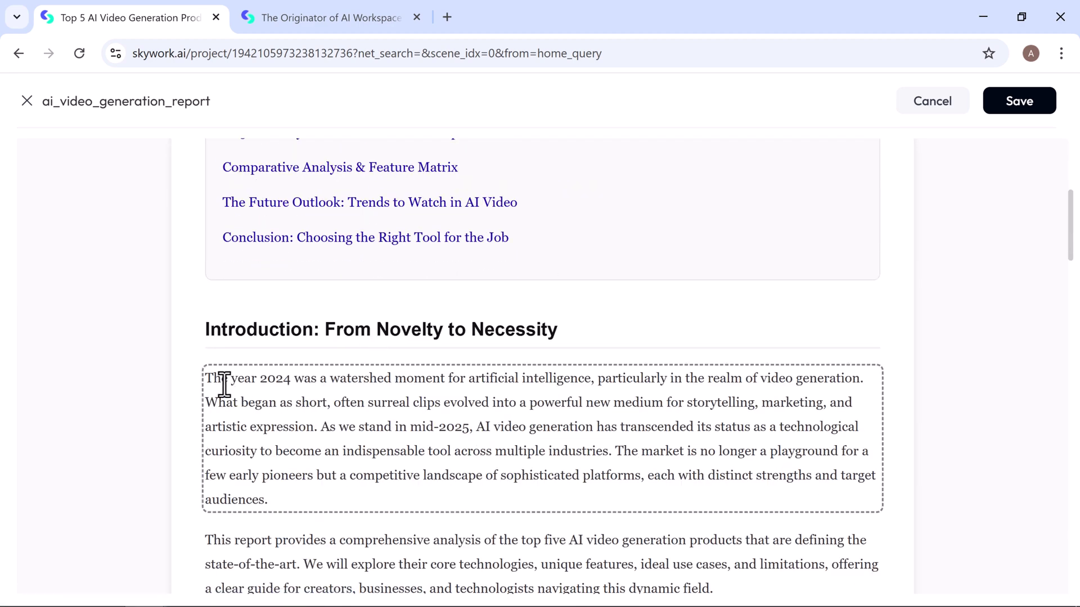
left_click_drag(206, 378, 320, 412)
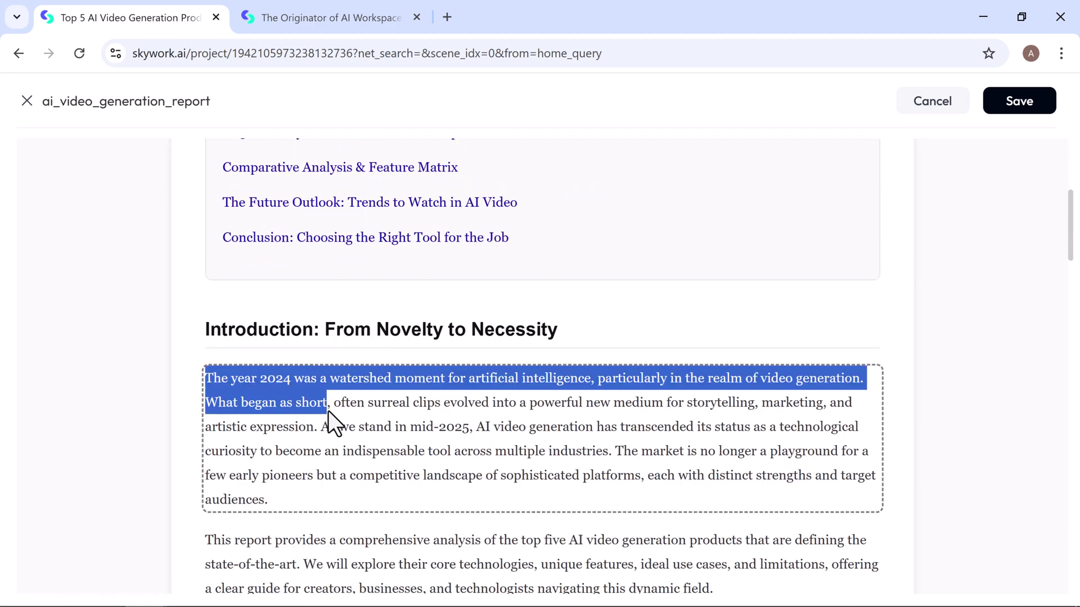
key("BackSpace")
key("ctrl+z")
left_click(452, 429)
Step: Scroll through the rest of the report and exit the editor without saving
scroll(453, 432, "down", 10)
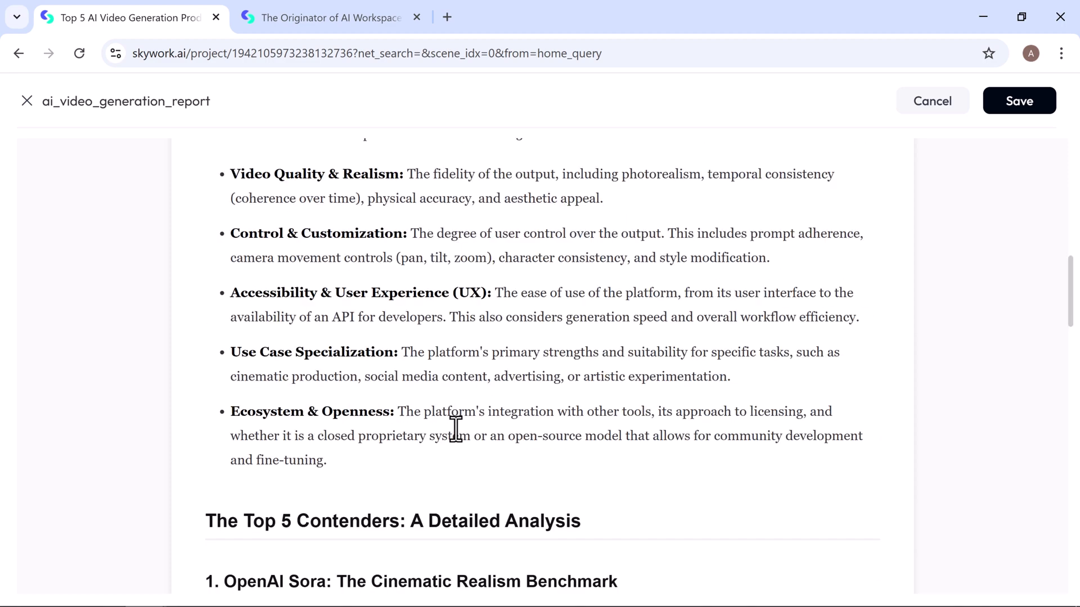
scroll(455, 429, "down", 20)
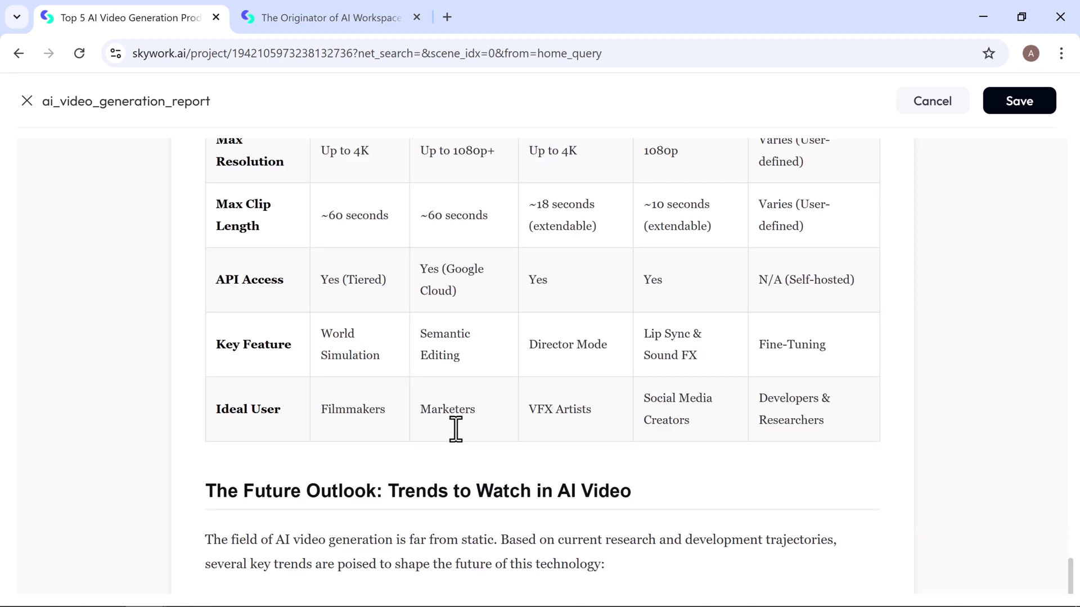
scroll(455, 429, "down", 10)
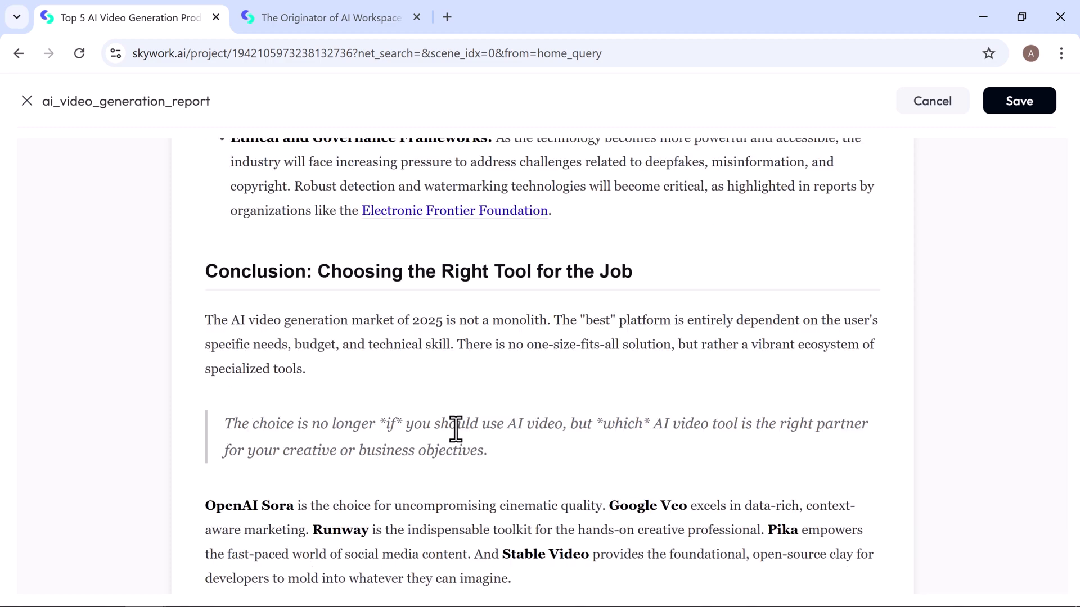
left_click(932, 104)
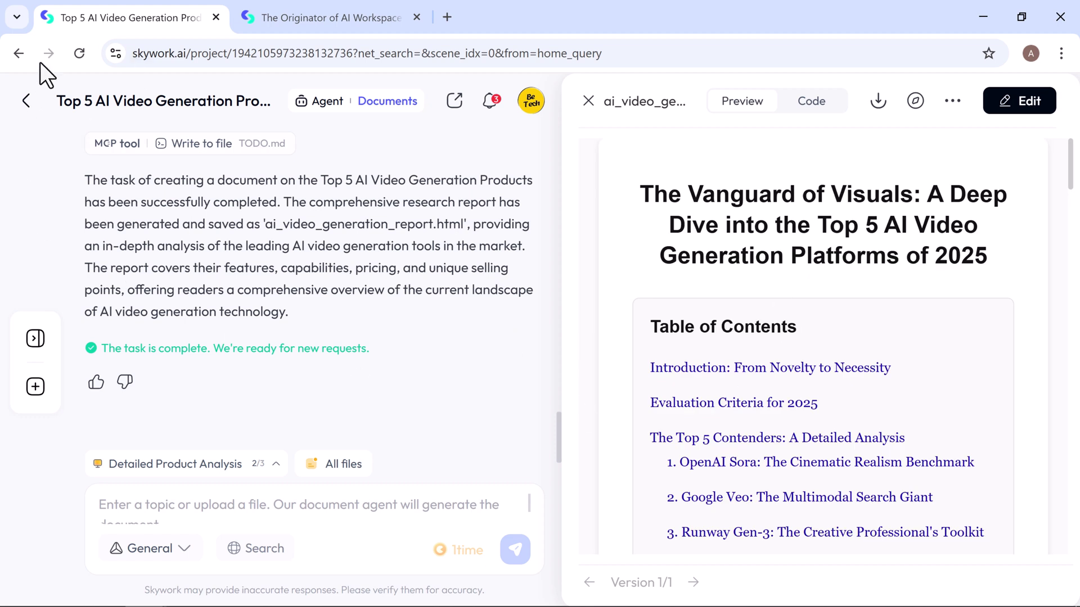
Step: Return to the Skywork home page and switch the agent to Slides
left_click(31, 102)
left_click(30, 102)
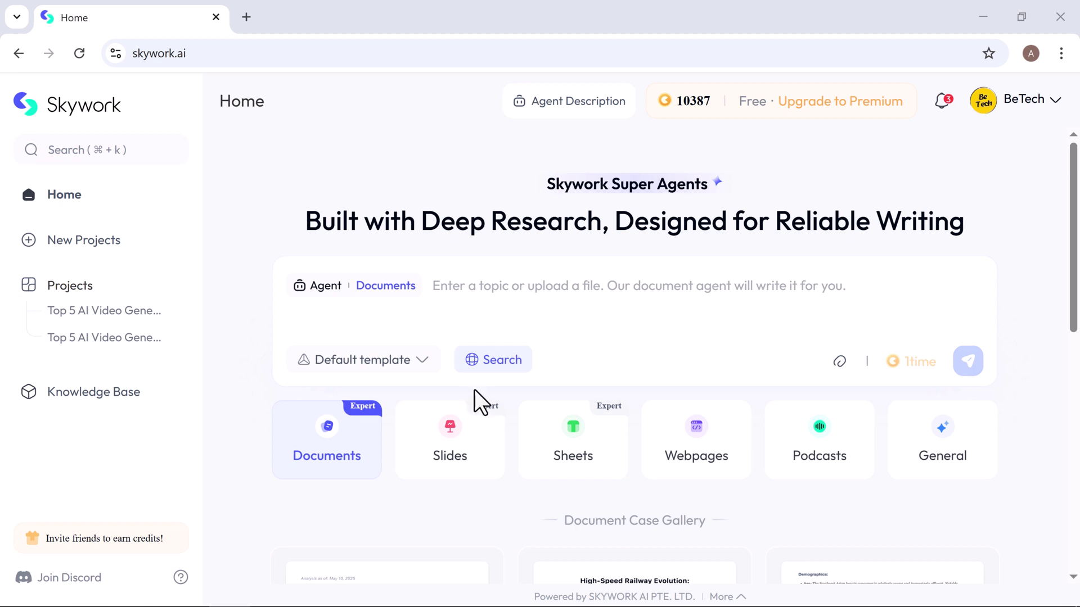
left_click(453, 450)
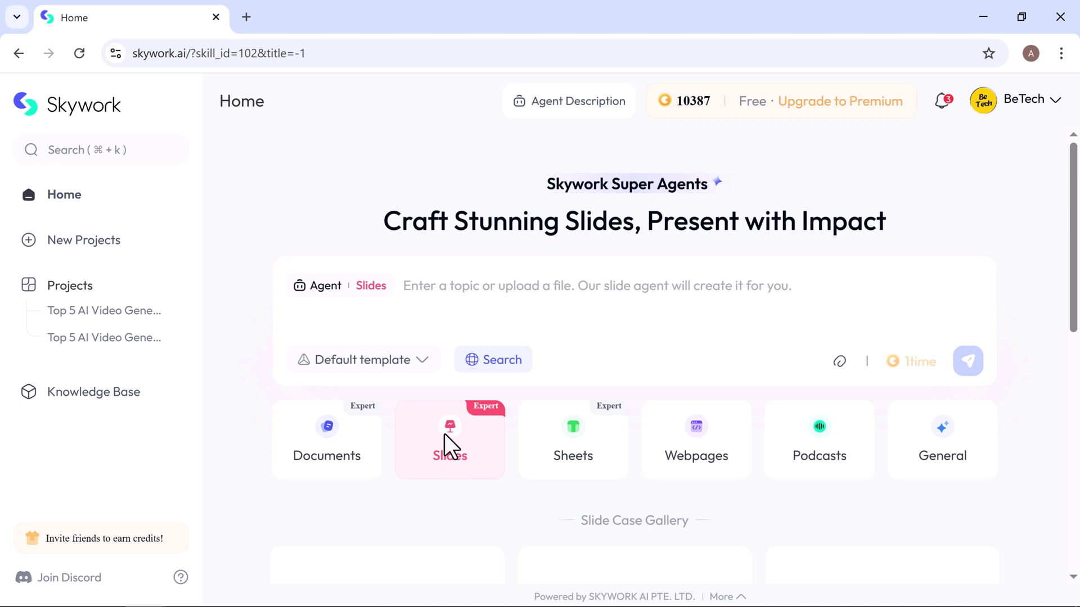
Step: Submit the presentation request on AI basics, types, applications and future
left_click(446, 291)
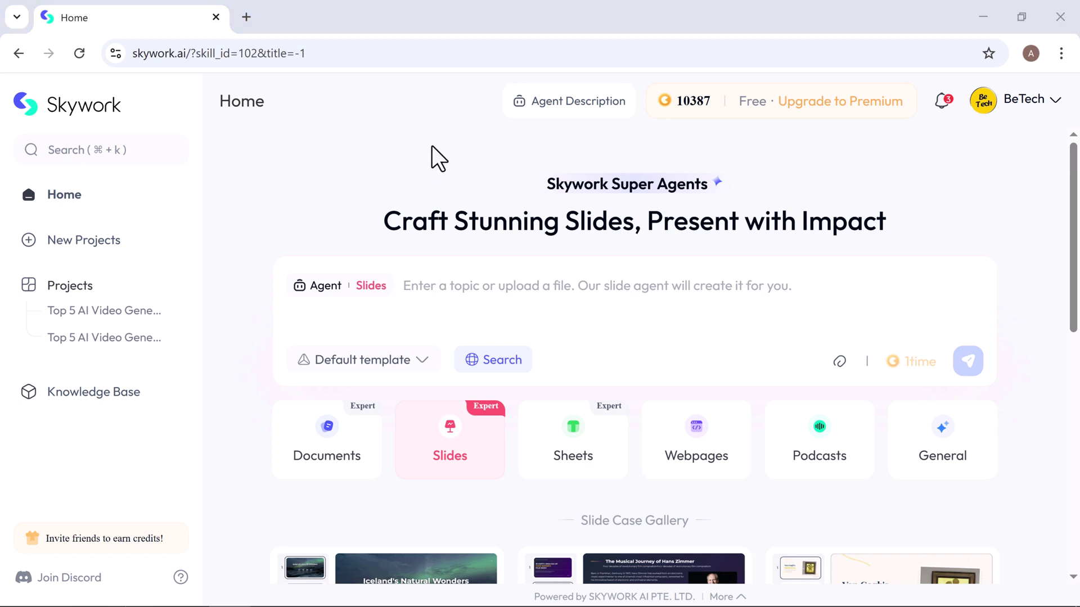
left_click(451, 284)
key("ctrl+v")
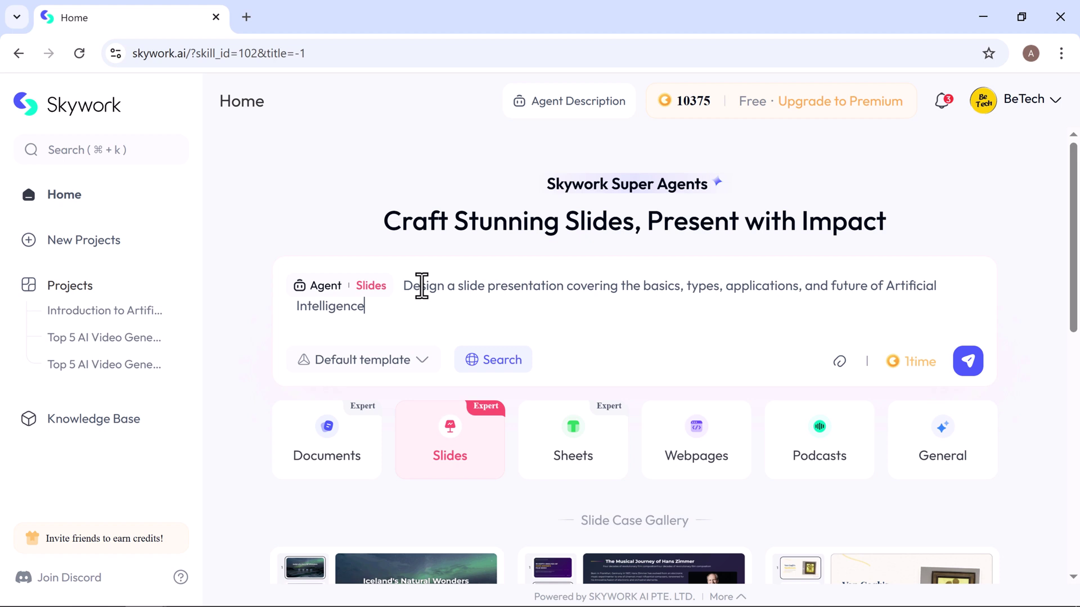
key("Return")
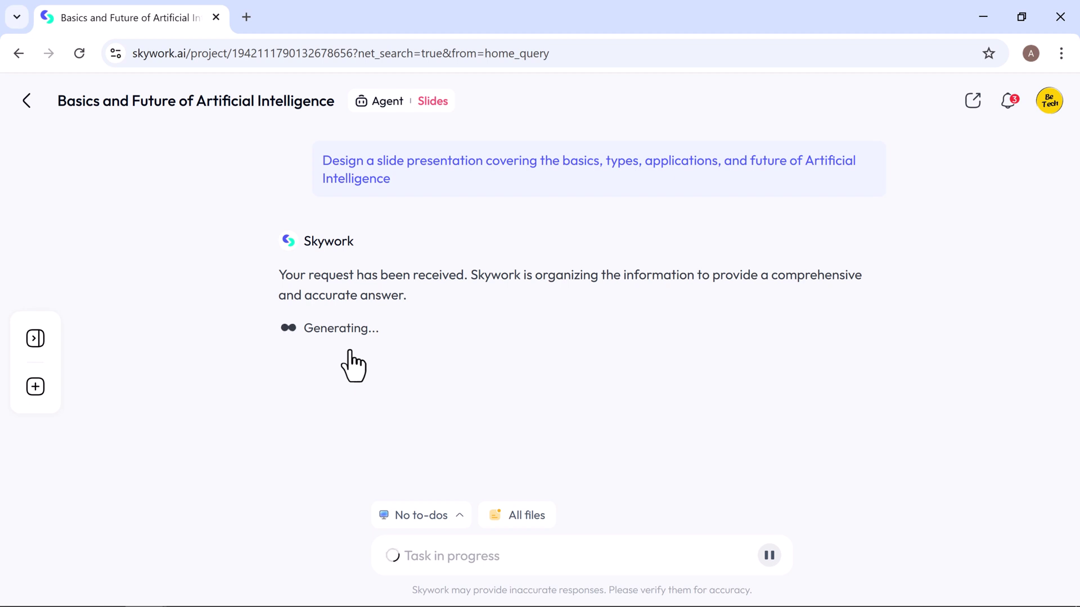
Step: Accept the slide clarification form so research on AI fundamentals begins
left_click(972, 102)
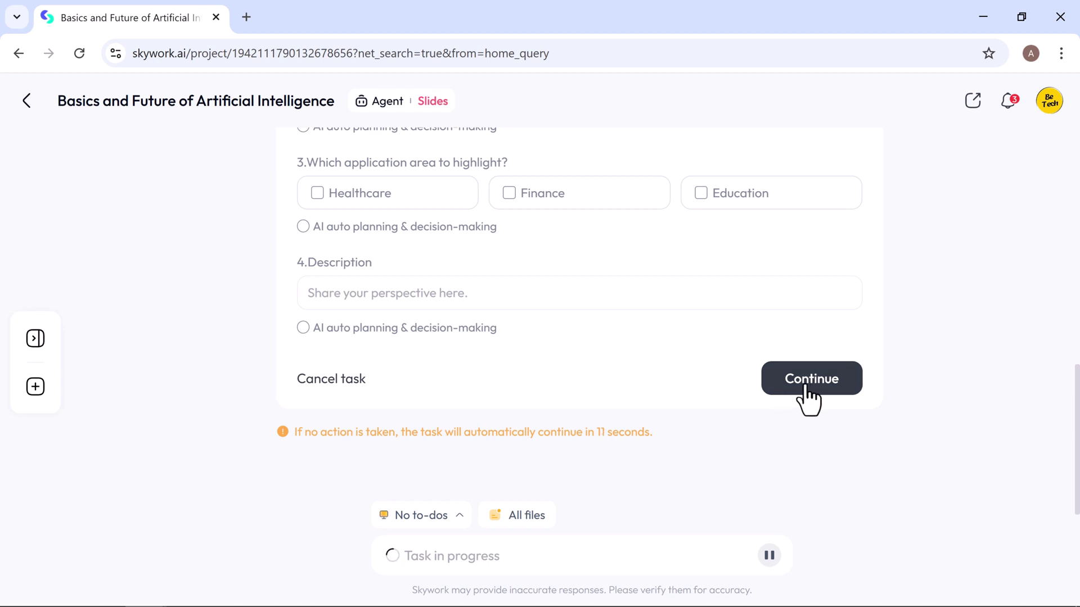
left_click(806, 388)
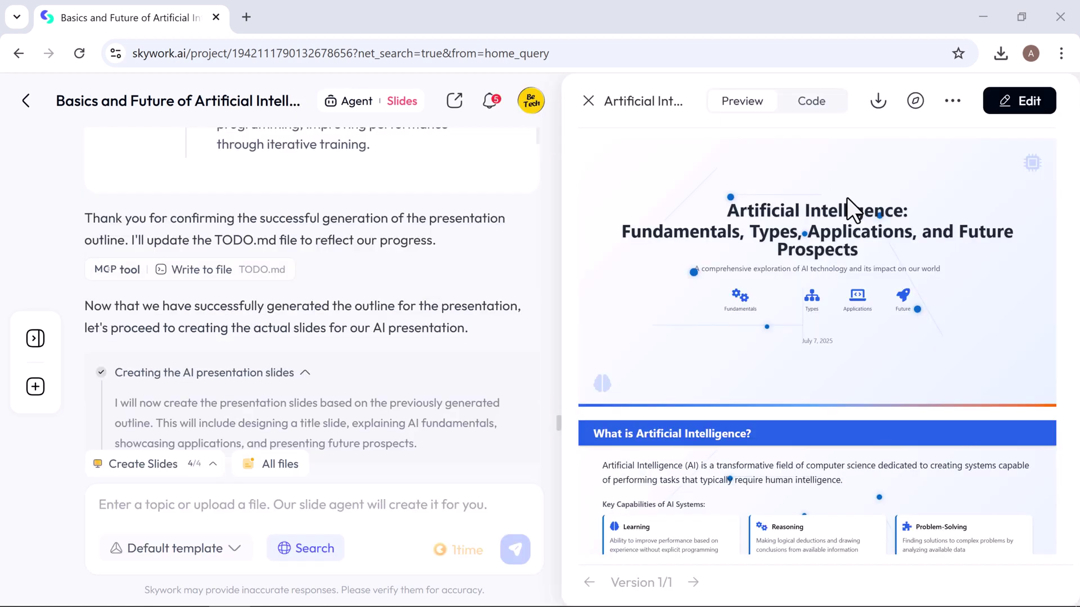
Step: Open the AI slide deck full-page in a new tab and scroll through its slides
scroll(847, 197, "down", 10)
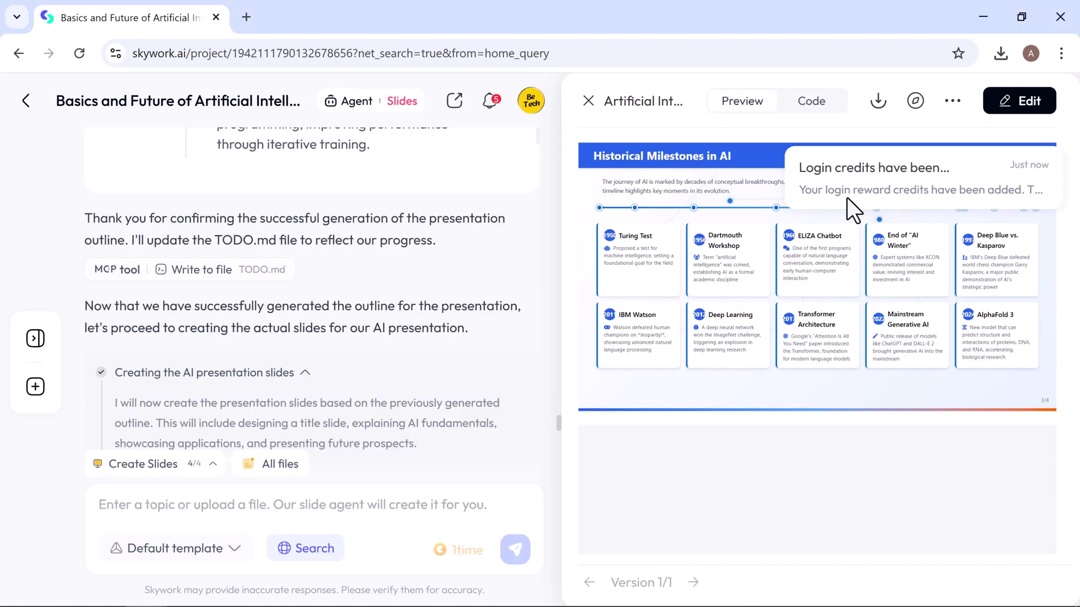
scroll(847, 197, "down", 3)
scroll(847, 198, "up", 15)
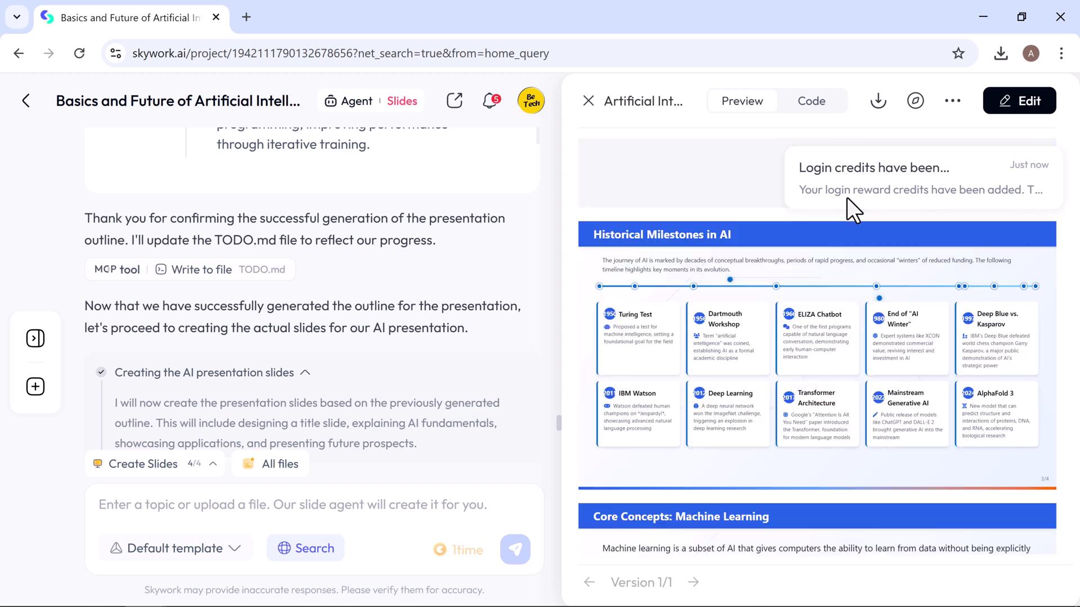
scroll(847, 197, "up", 1)
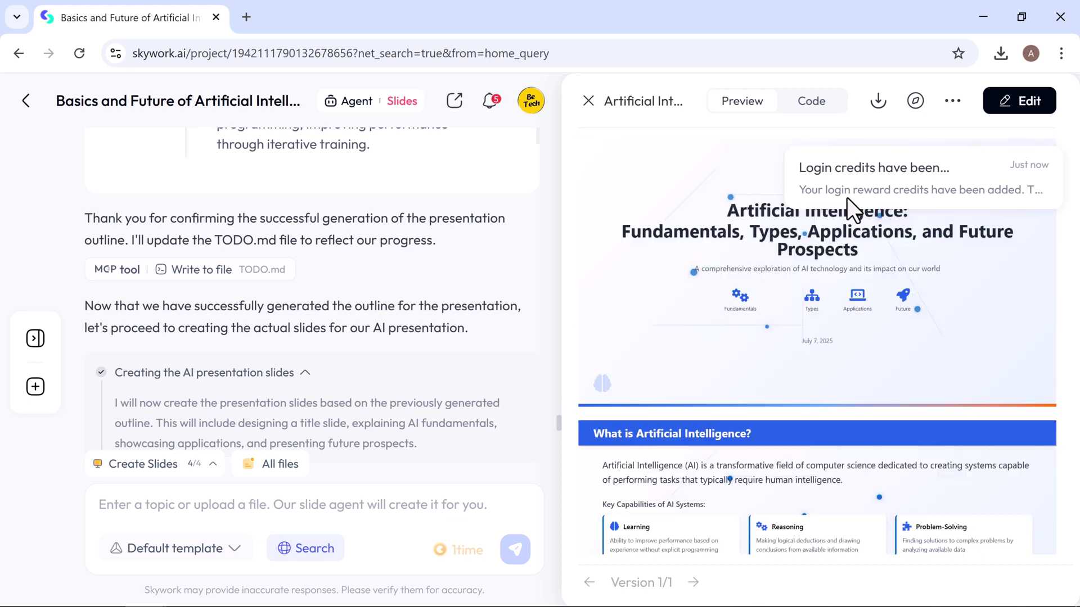
left_click(918, 101)
scroll(327, 105, "down", 5)
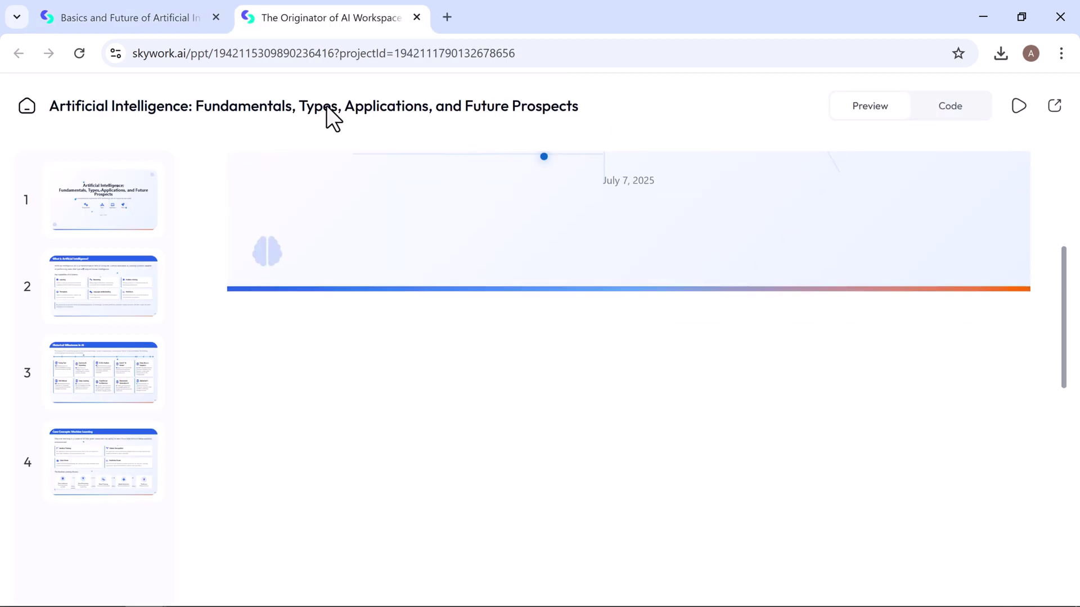
scroll(326, 106, "down", 10)
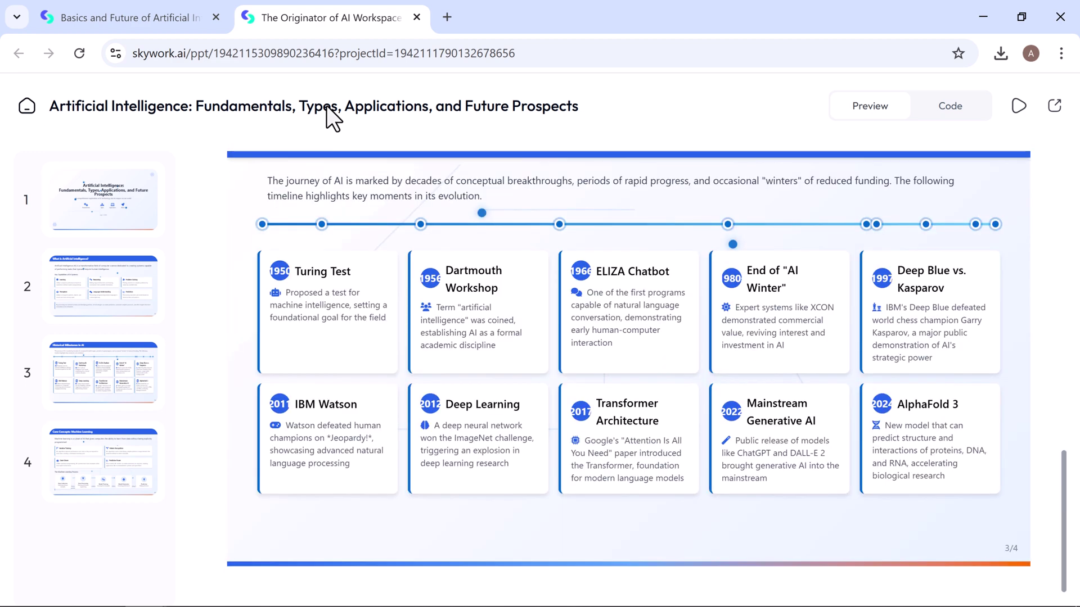
scroll(326, 106, "down", 7)
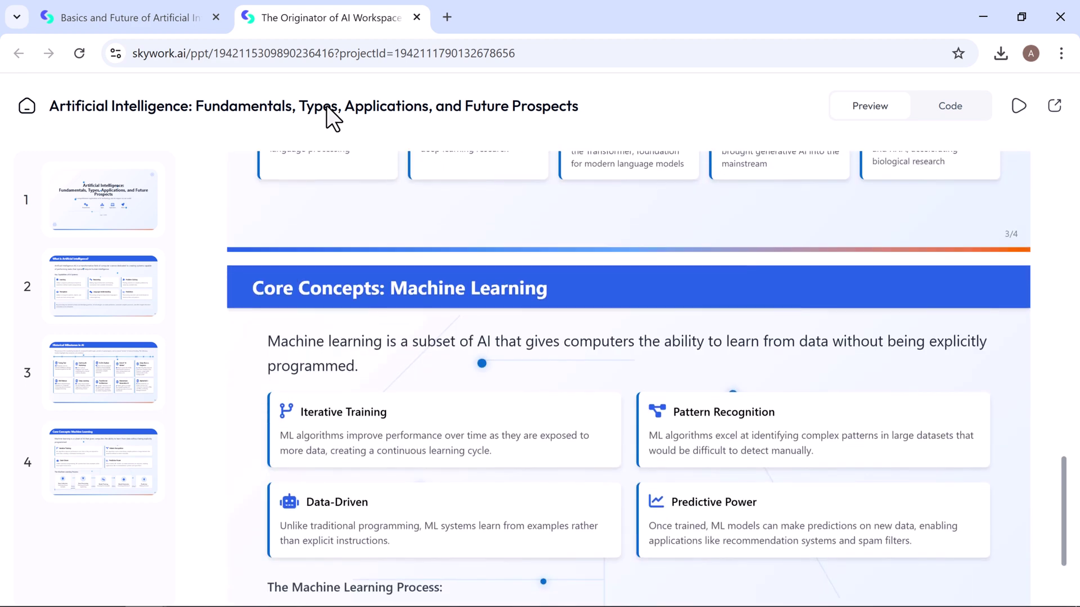
scroll(326, 105, "down", 1)
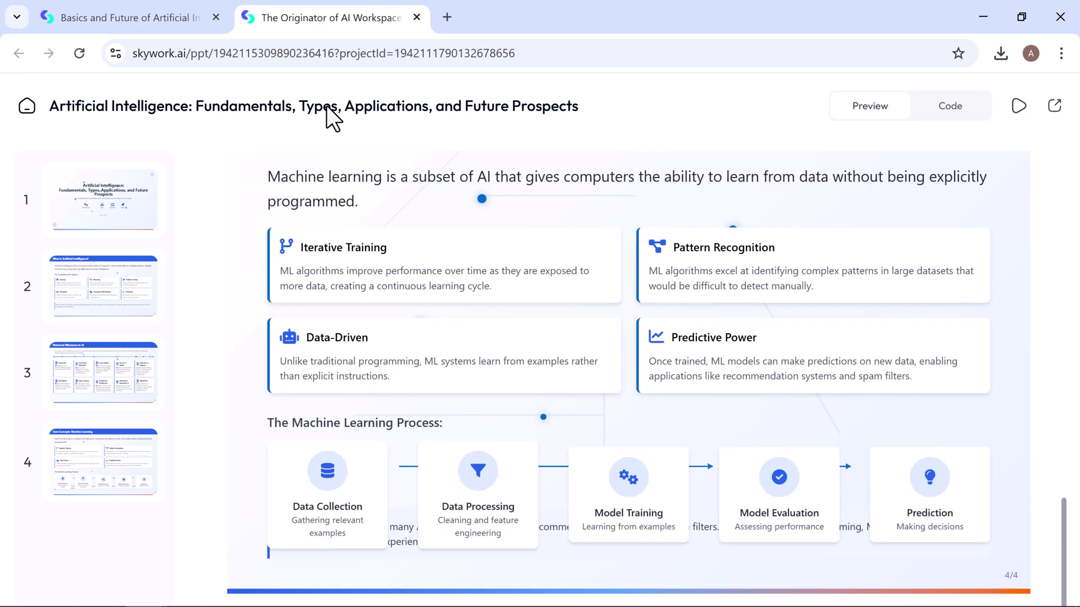
Step: View the slides' HTML code and glance at the deck's sharing options
left_click(950, 107)
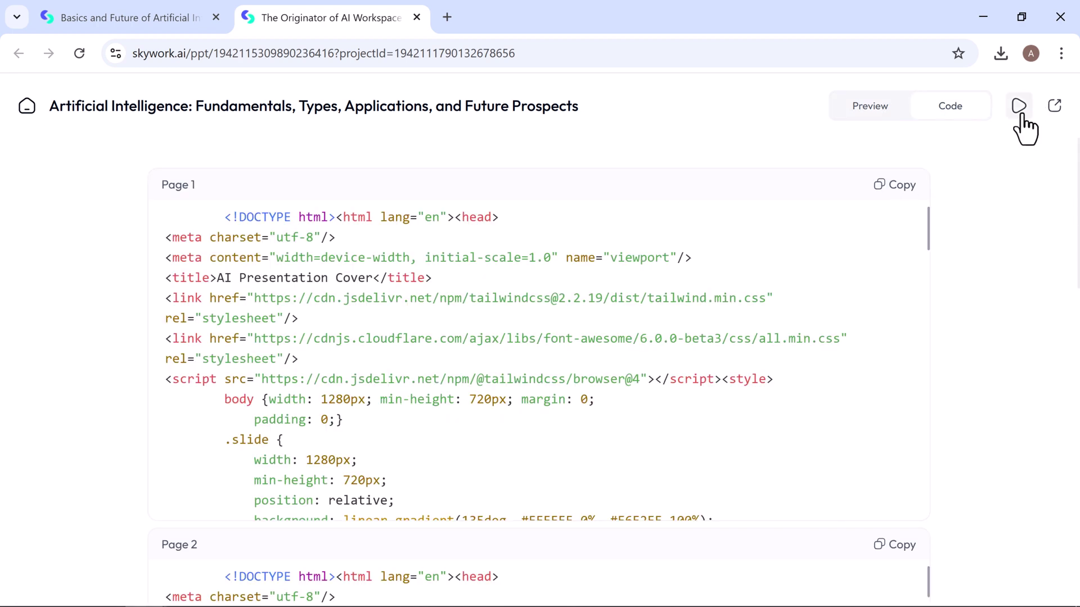
left_click(1057, 112)
left_click(1017, 106)
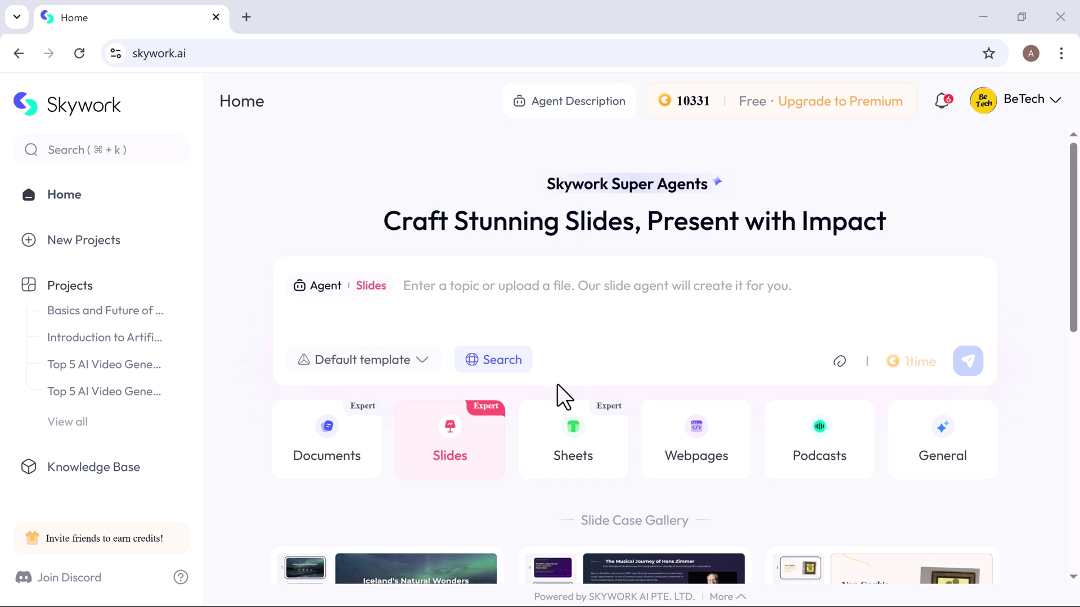
Step: Select the Sheets card to make the spreadsheet agent active
left_click(574, 462)
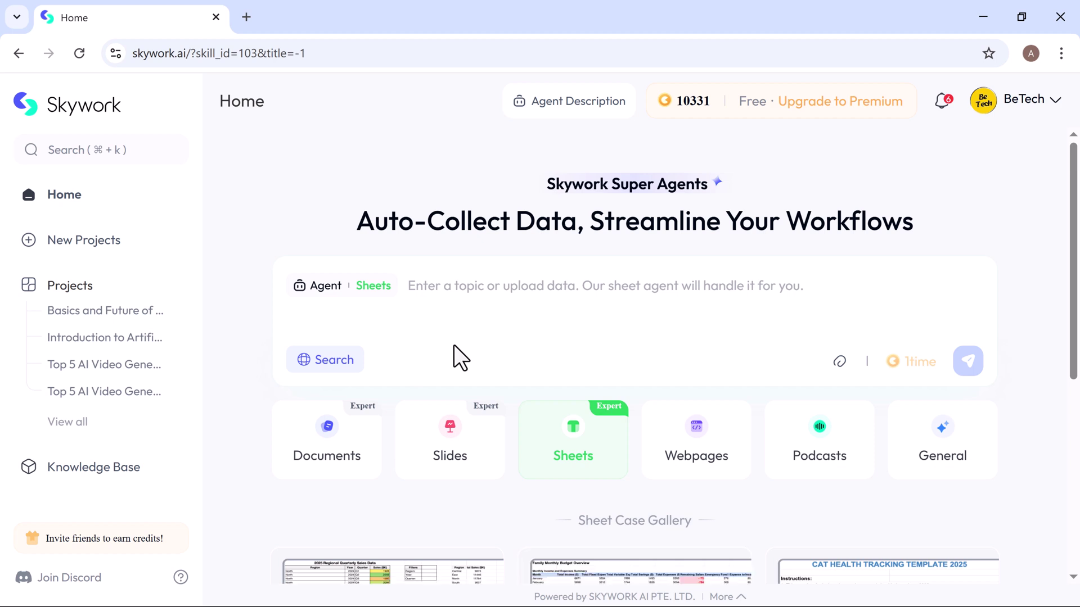
Step: Attach Sales Data.csv and submit the revenue trends, top products and regional analysis request
left_click(838, 362)
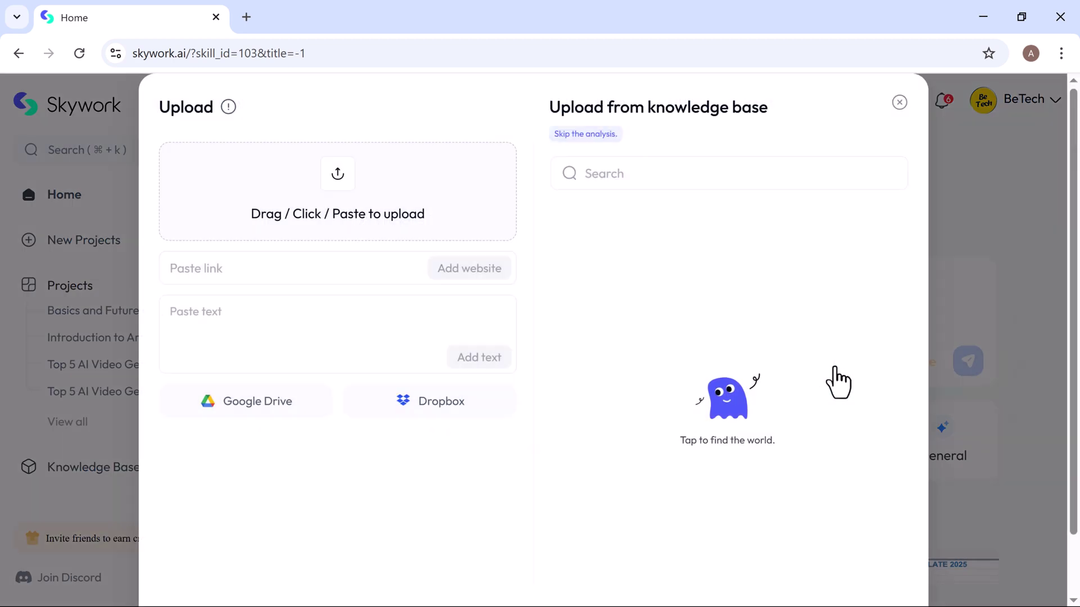
left_click(364, 185)
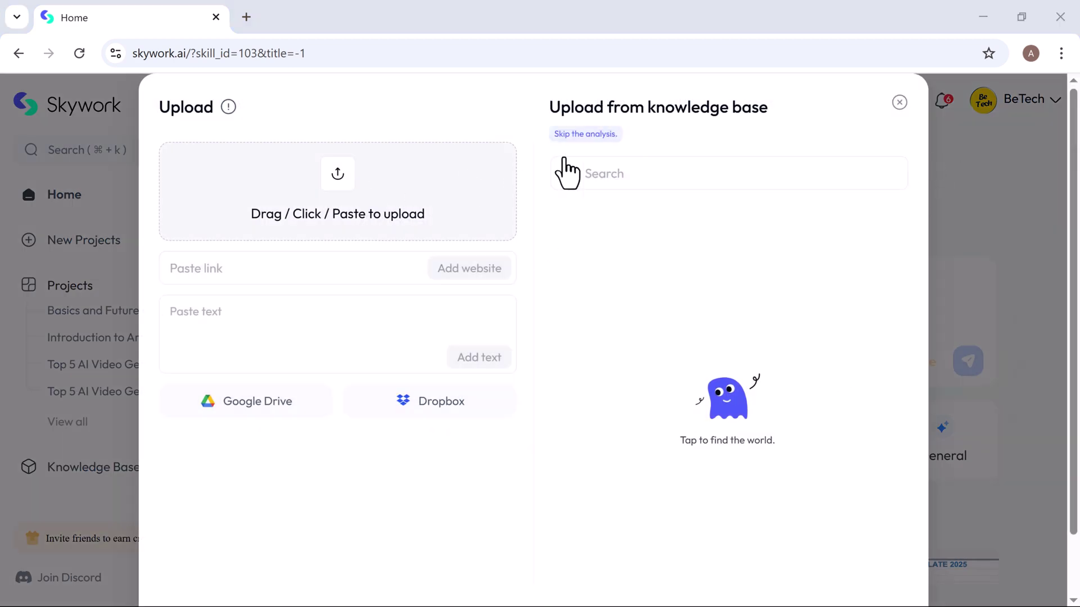
scroll(843, 235, "down", 1)
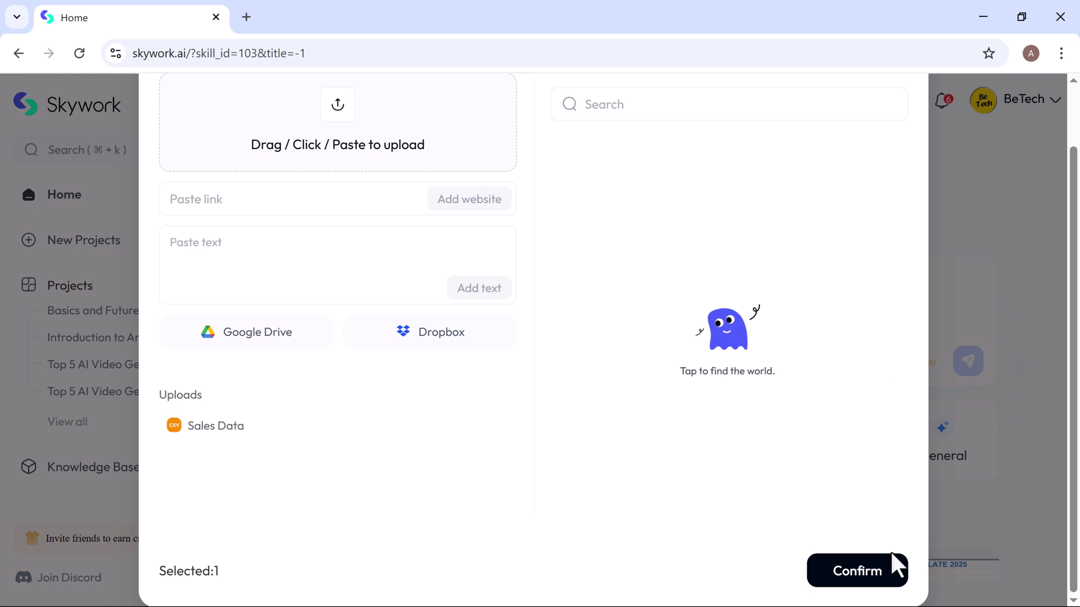
left_click(857, 571)
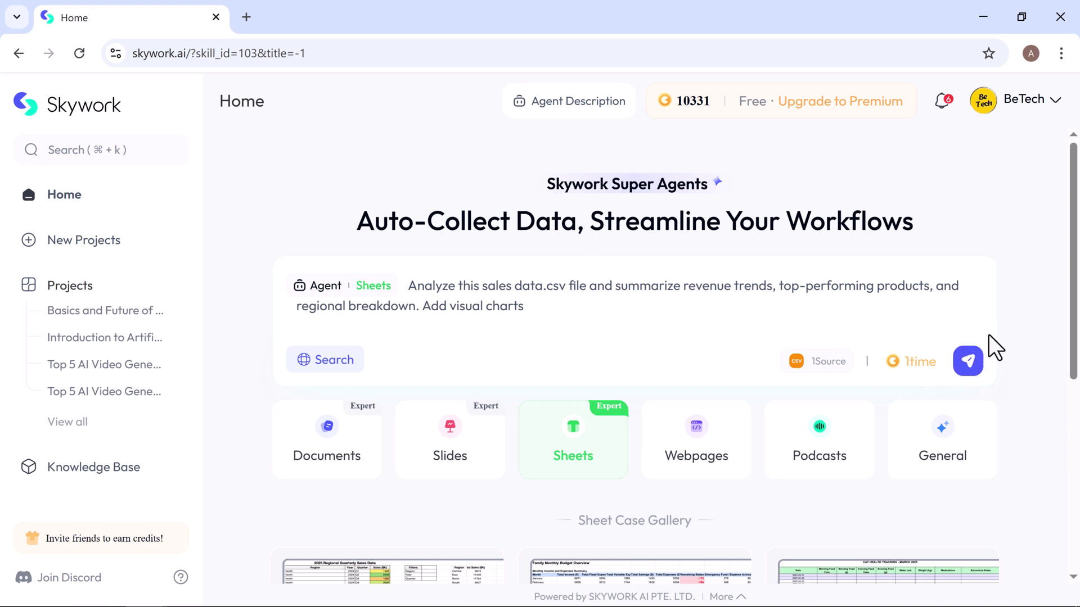
left_click(965, 365)
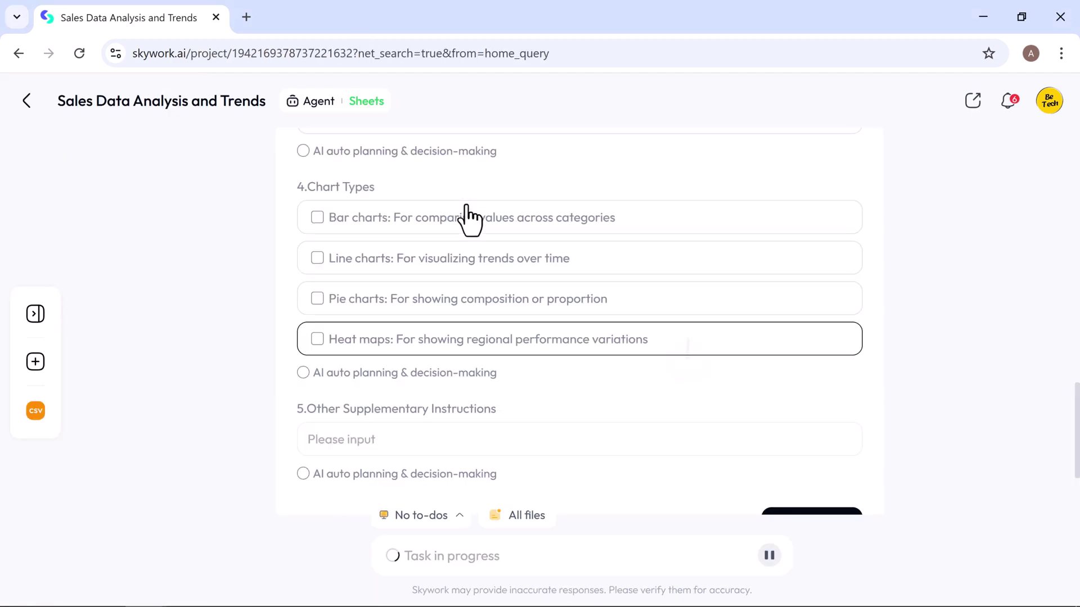
Step: Request top products by revenue and bar charts, leave the rest to AI auto planning, and continue
scroll(471, 217, "up", 10)
scroll(470, 217, "down", 5)
scroll(309, 321, "down", 4)
left_click(313, 303)
scroll(345, 330, "down", 2)
scroll(345, 330, "down", 3)
left_click(445, 278)
scroll(427, 298, "down", 4)
left_click(408, 230)
left_click(812, 381)
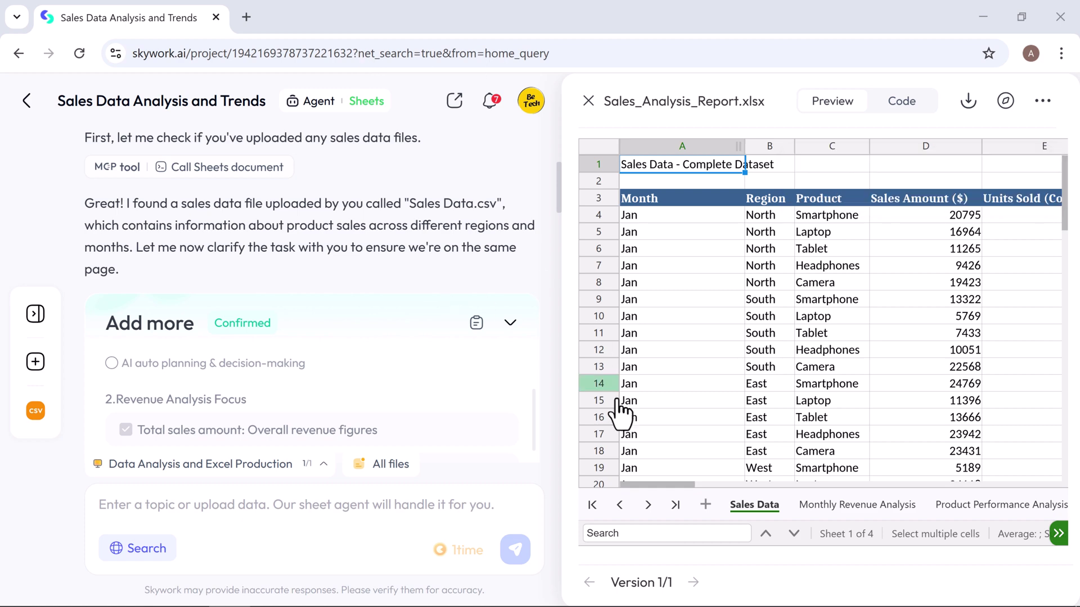
Step: Open Sales_Analysis_Report full-page, scroll it, view the Regional Analysis sheet and its sharing options
left_click(1006, 101)
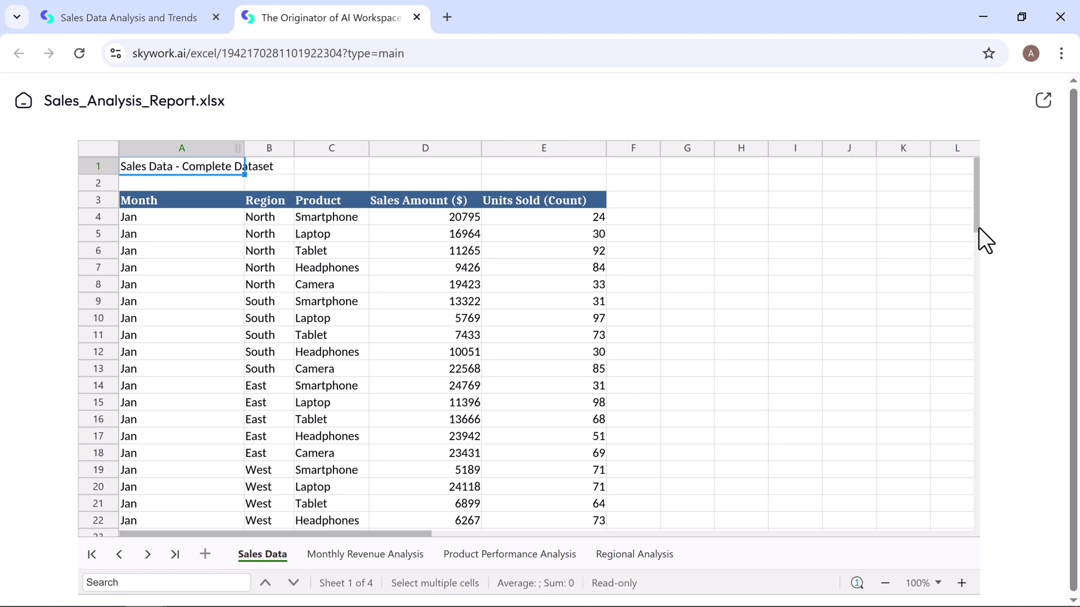
left_click_drag(979, 227, 973, 405)
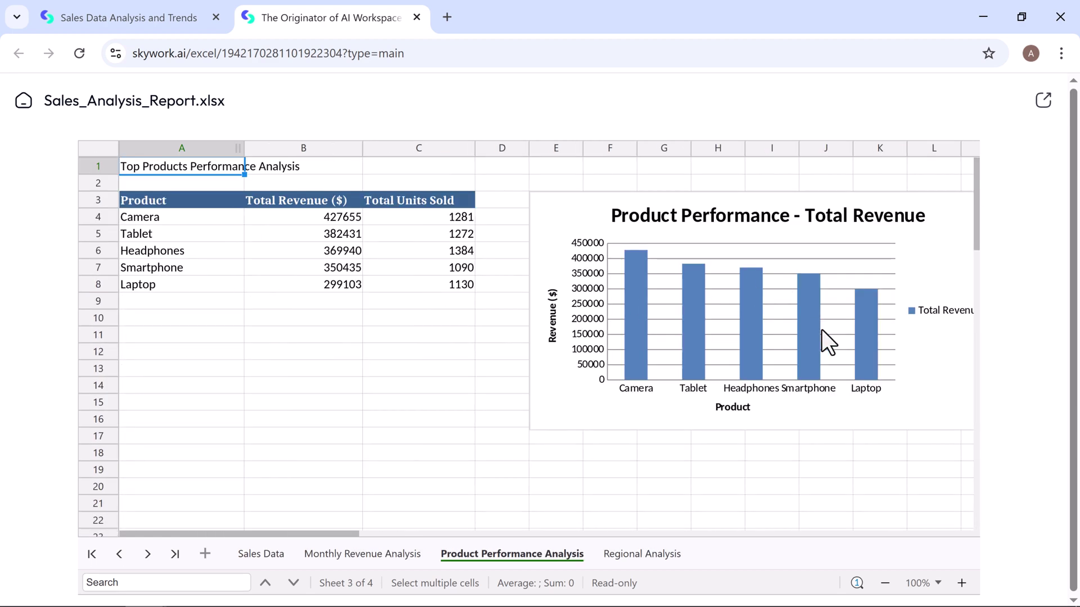
left_click(638, 557)
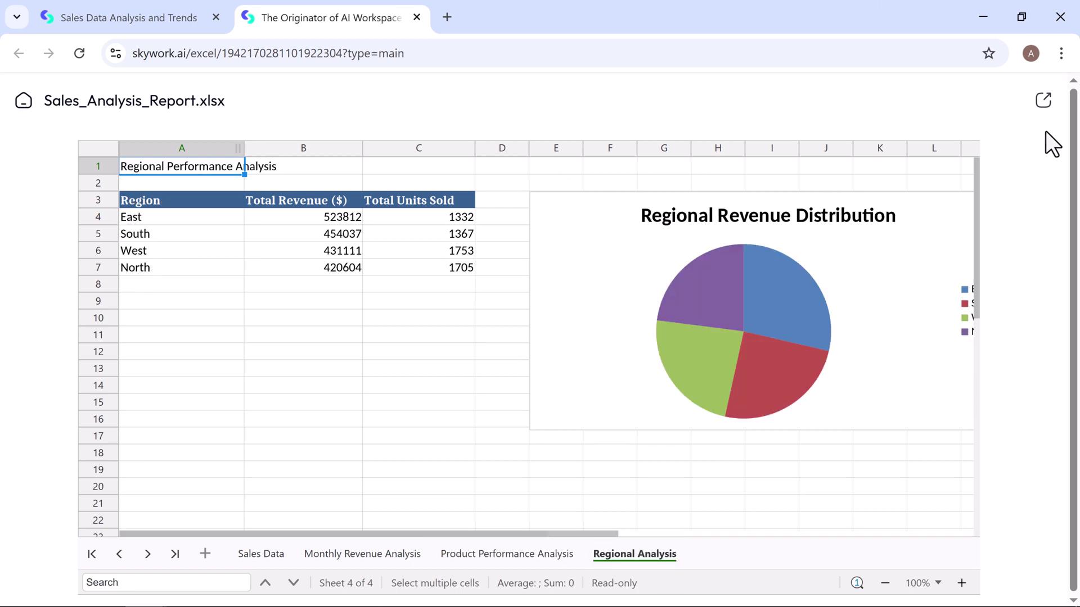
left_click(1043, 102)
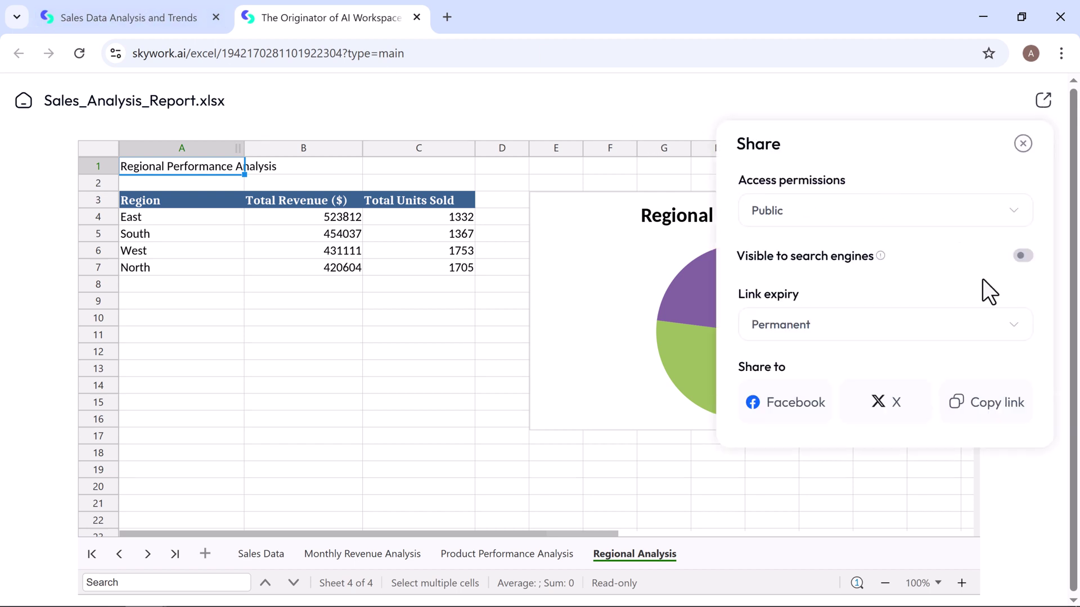
Step: Back in the sales analysis project, view the workbook's code and then its preview again
left_click(132, 17)
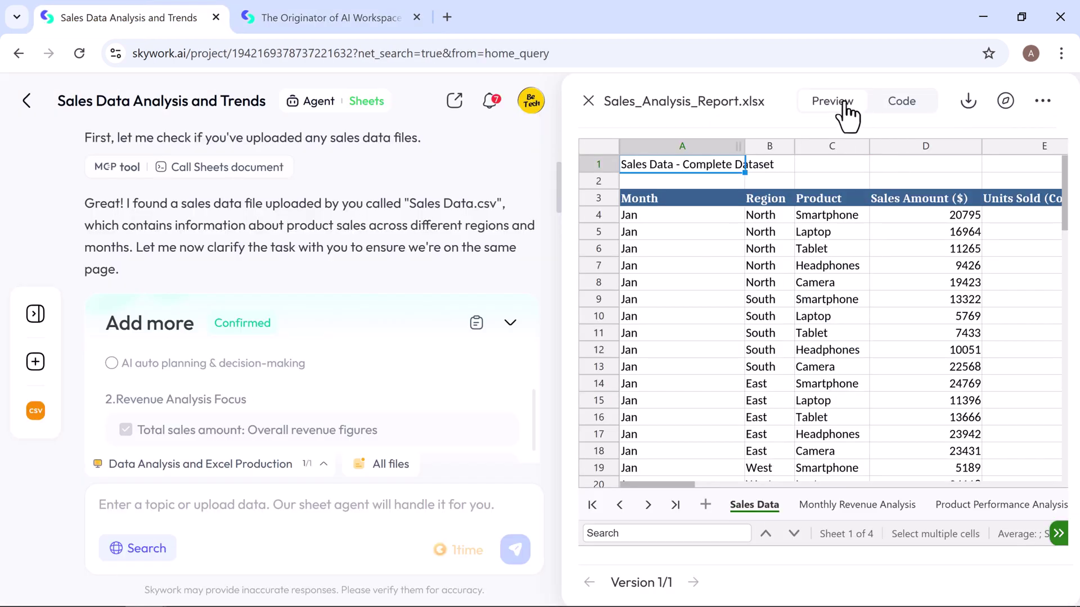
left_click(908, 101)
left_click(837, 105)
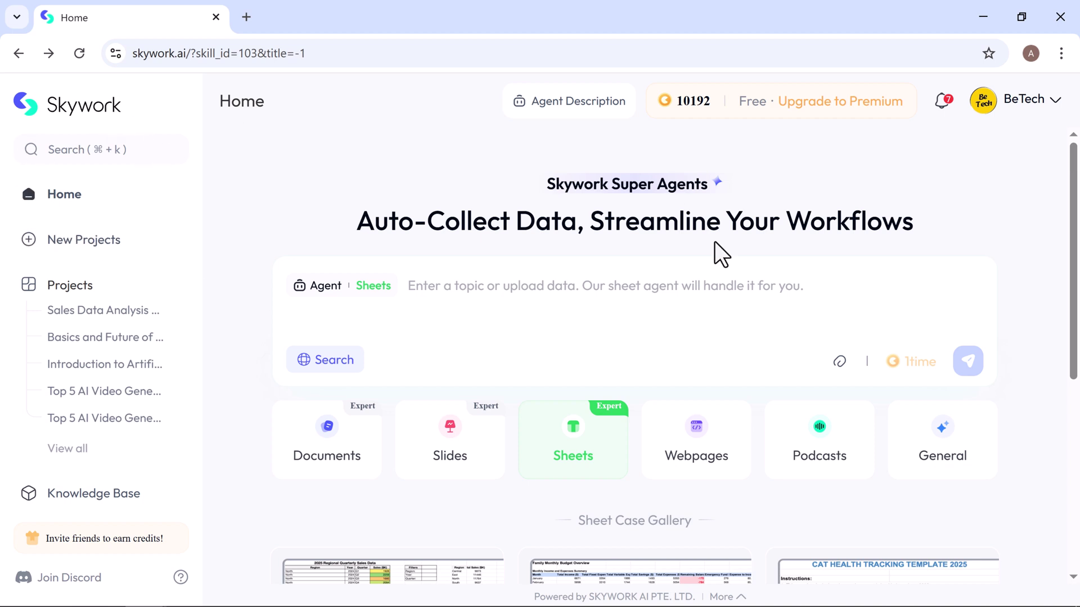
Step: Select the Webpages agent and paste the freelance graphic designer portfolio website request
left_click(696, 441)
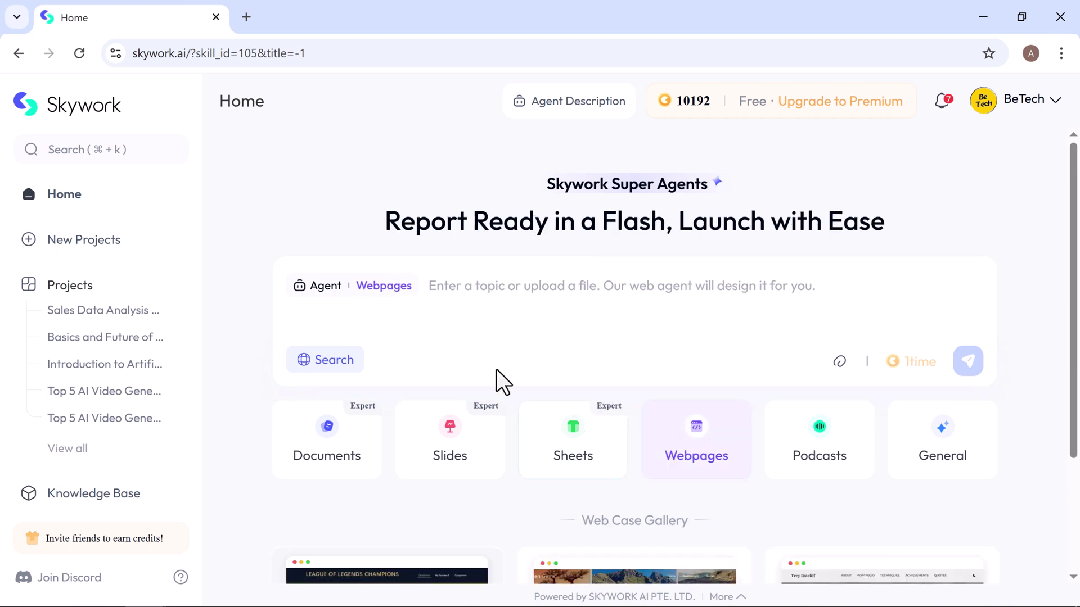
left_click(485, 287)
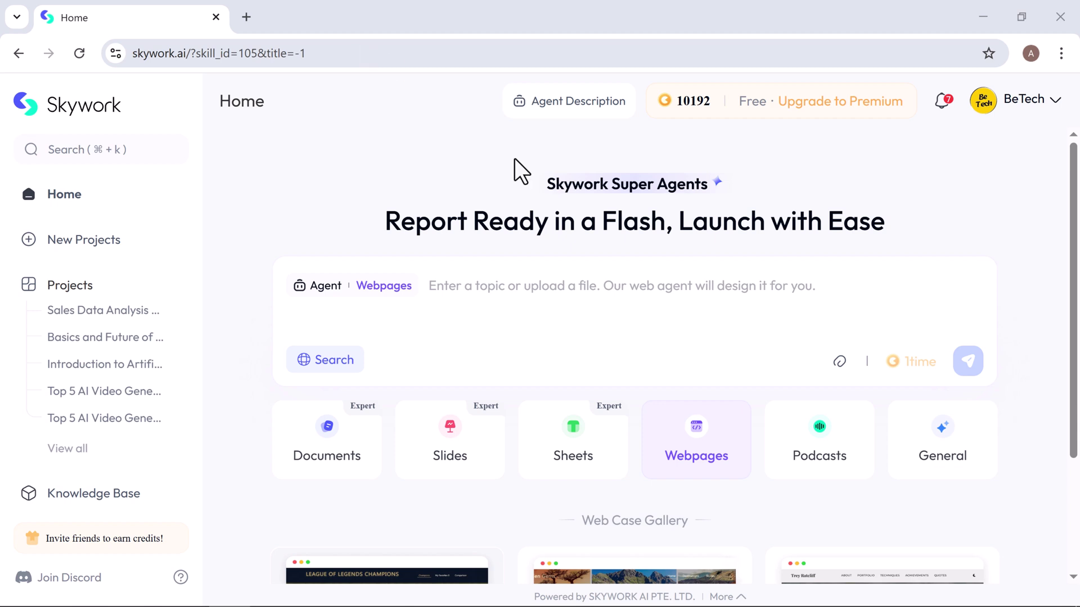
left_click(452, 289)
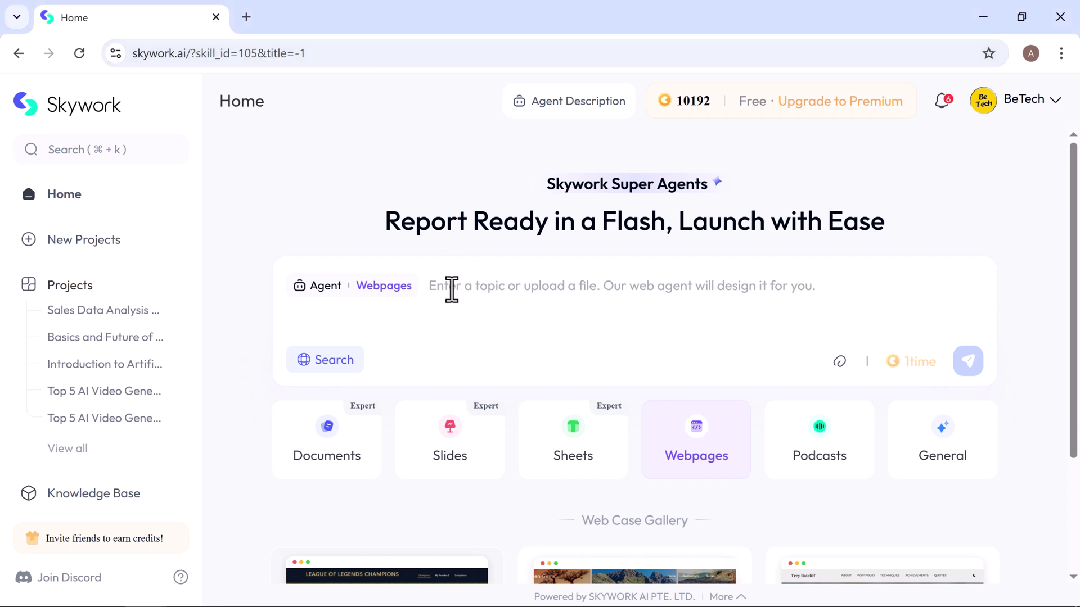
type("Generate a modern portfolio website for a freelance graphic designer with an about section, project gallery, and contact form.")
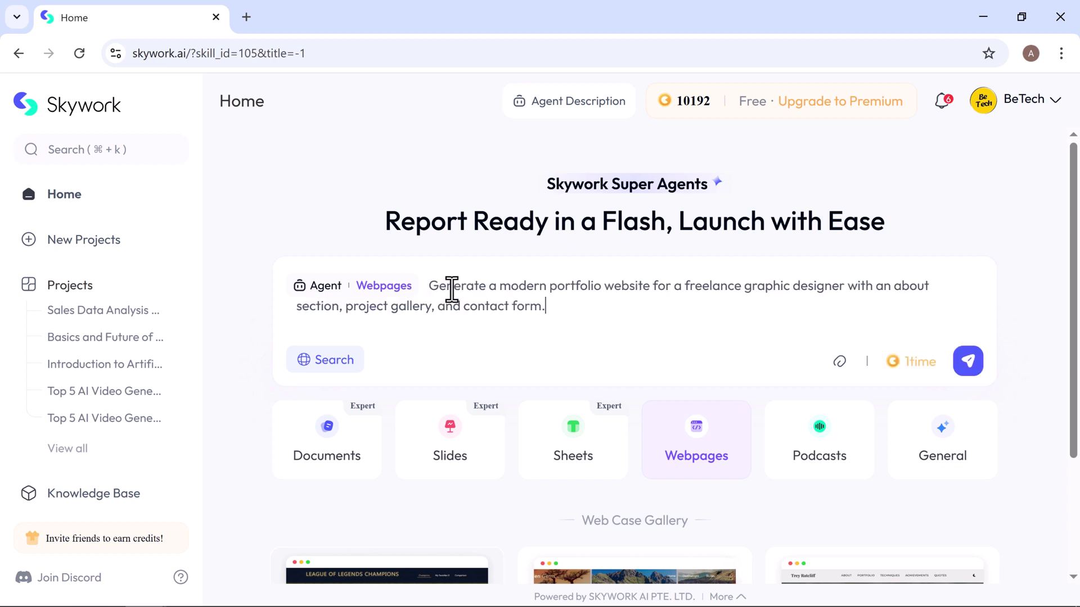
Step: Send the portfolio request and continue past the options form to generate the site
left_click(967, 365)
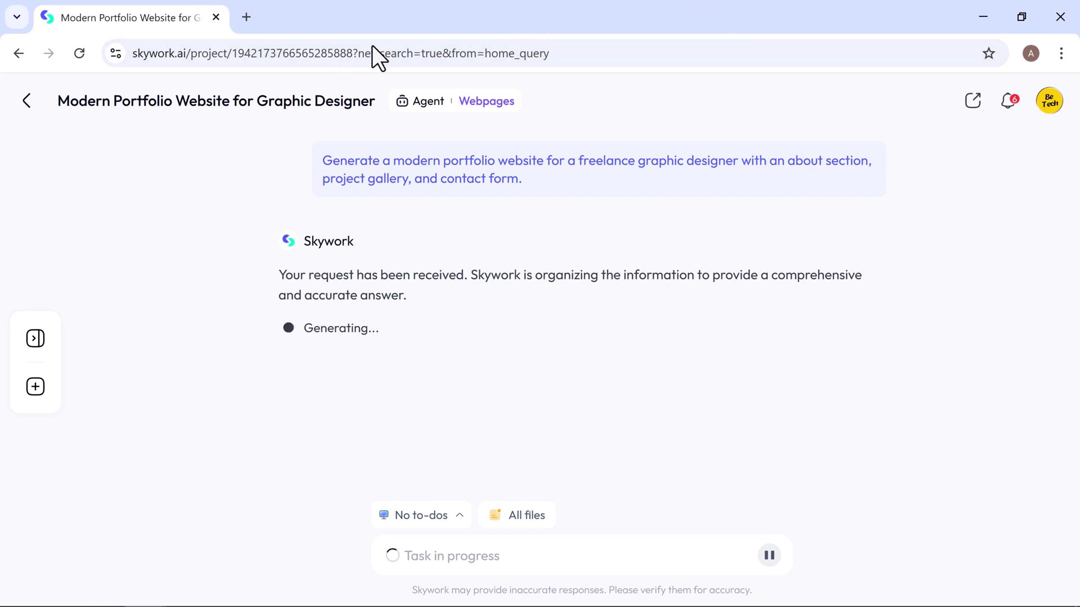
scroll(392, 354, "down", 6)
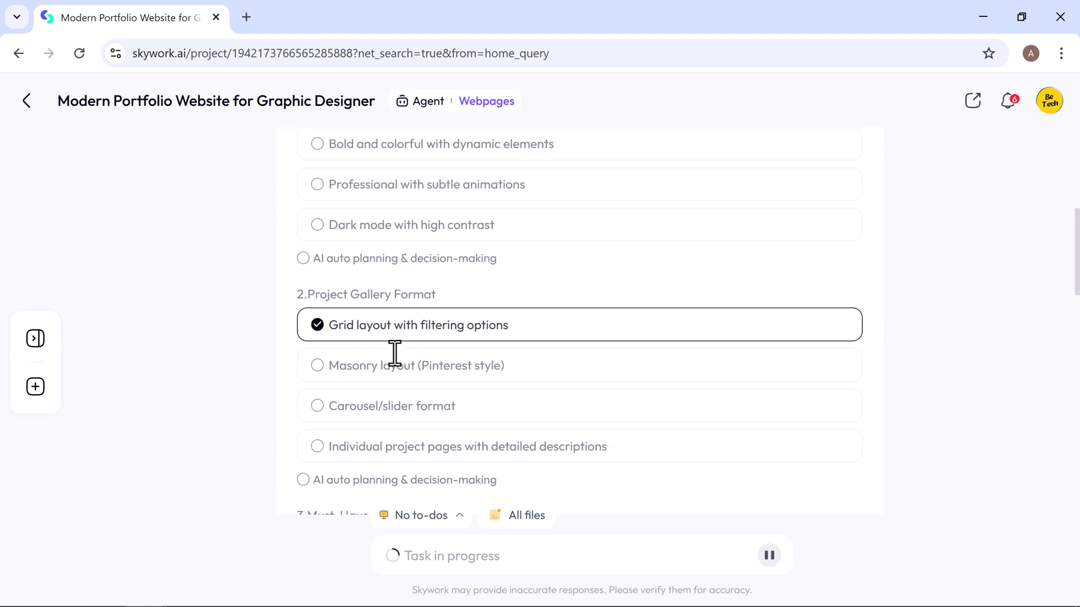
scroll(395, 353, "down", 15)
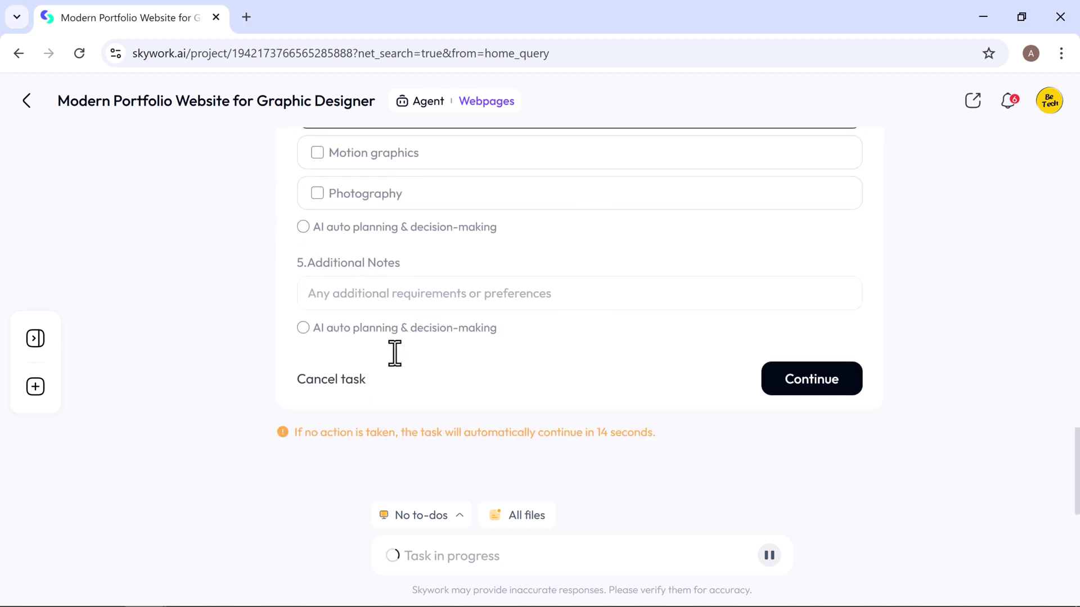
left_click(820, 384)
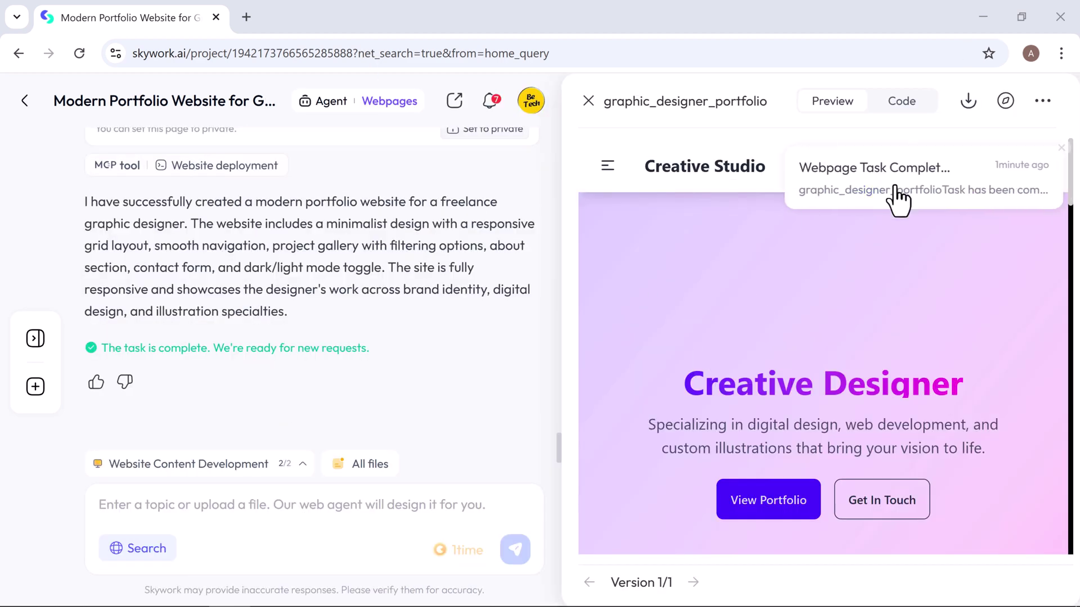
Step: Open the portfolio site in a new tab and browse its sections, jumping to Contact and back to Home
left_click(1005, 100)
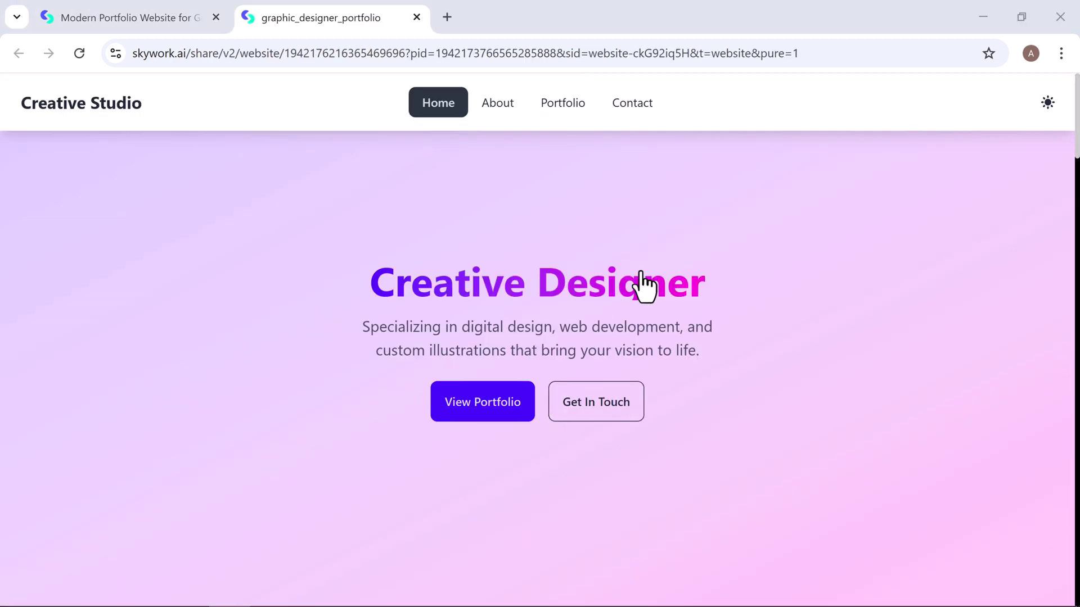
scroll(716, 285, "down", 15)
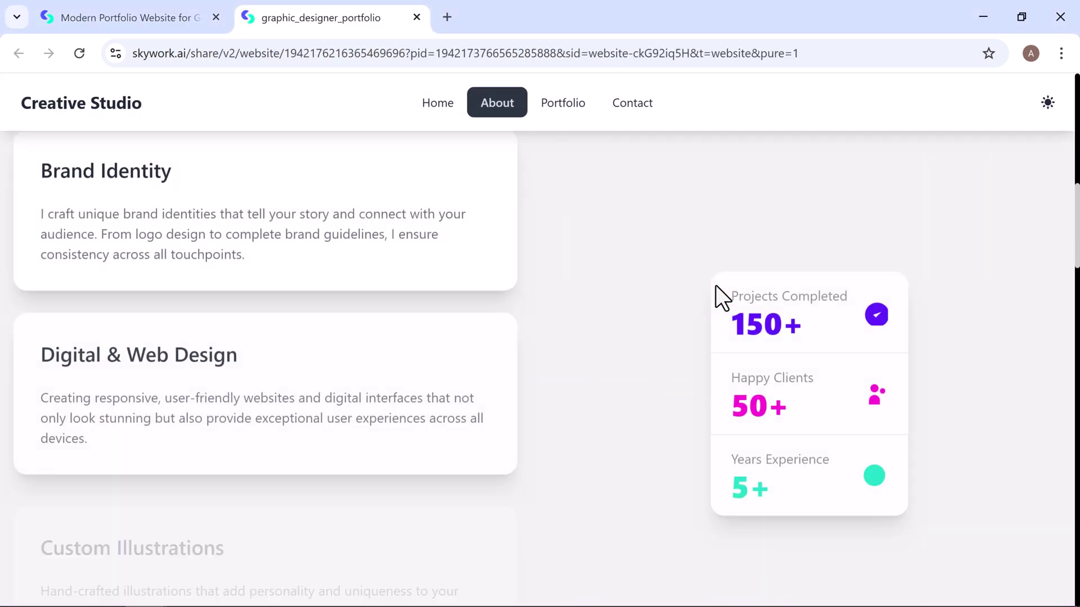
scroll(715, 285, "down", 12)
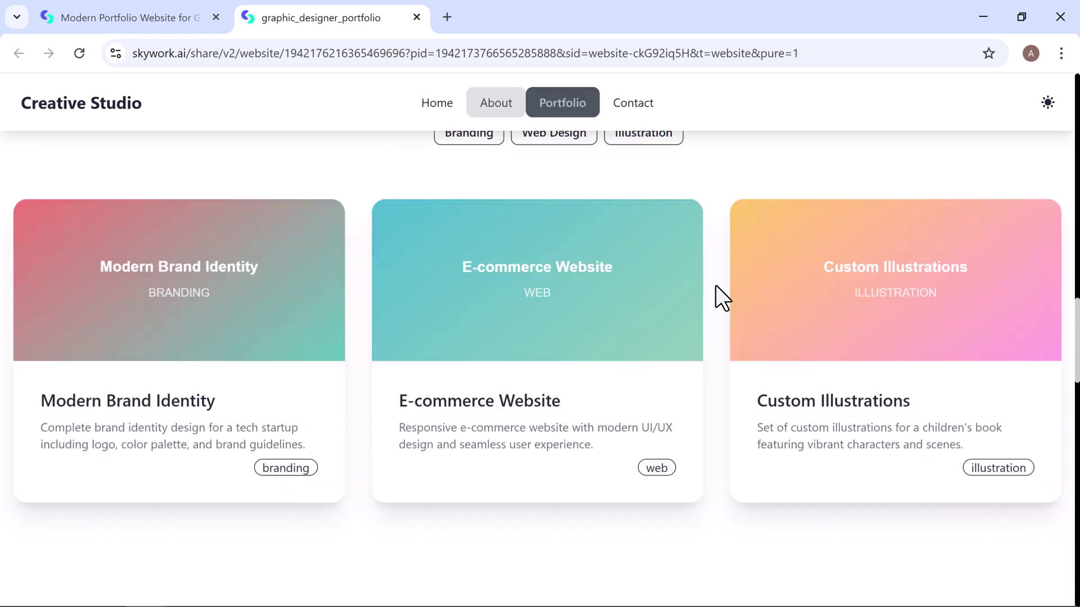
scroll(715, 285, "down", 15)
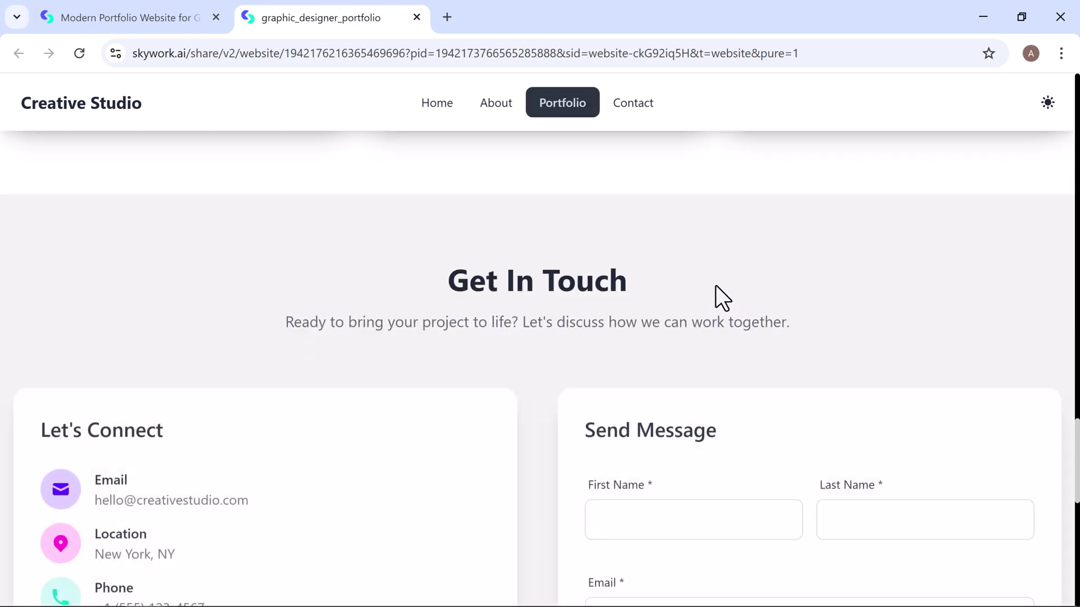
scroll(715, 285, "down", 4)
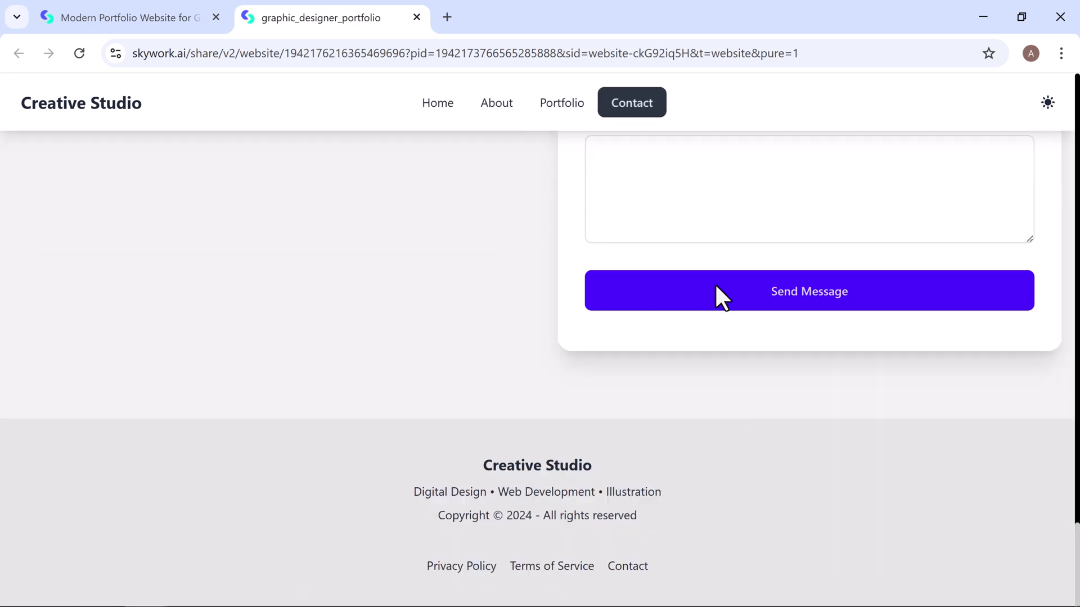
scroll(715, 285, "up", 12)
scroll(716, 285, "up", 15)
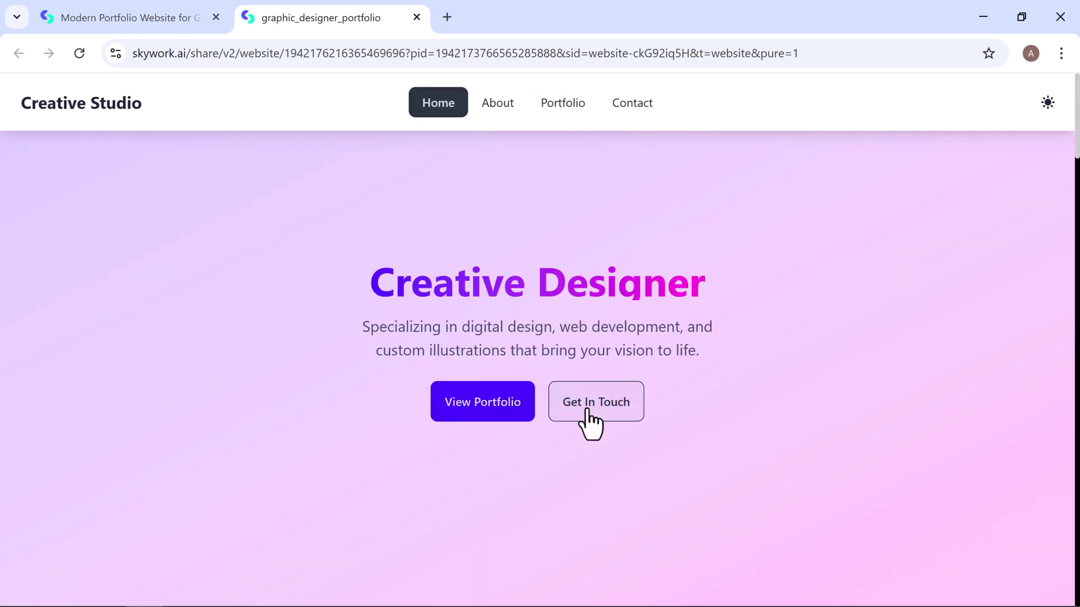
left_click(623, 108)
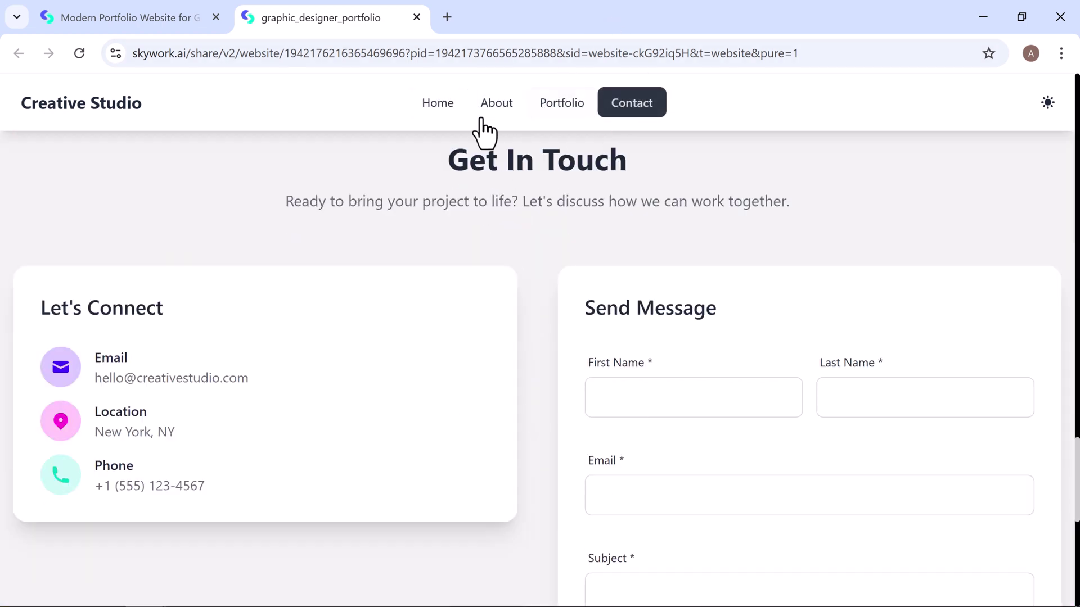
left_click(445, 111)
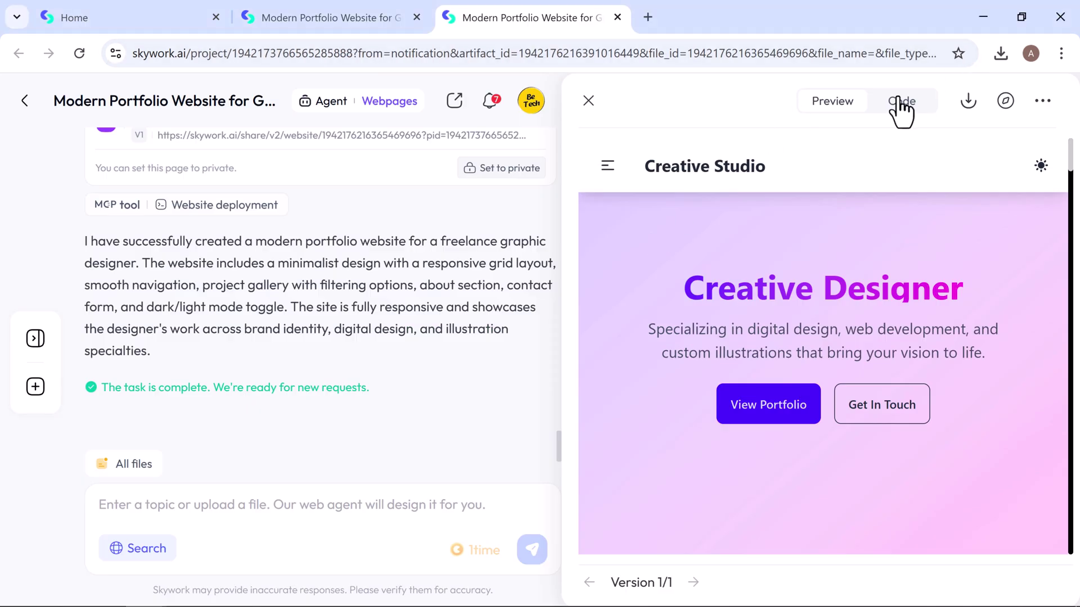
Step: View and scroll through the generated website's HTML source code
left_click(901, 107)
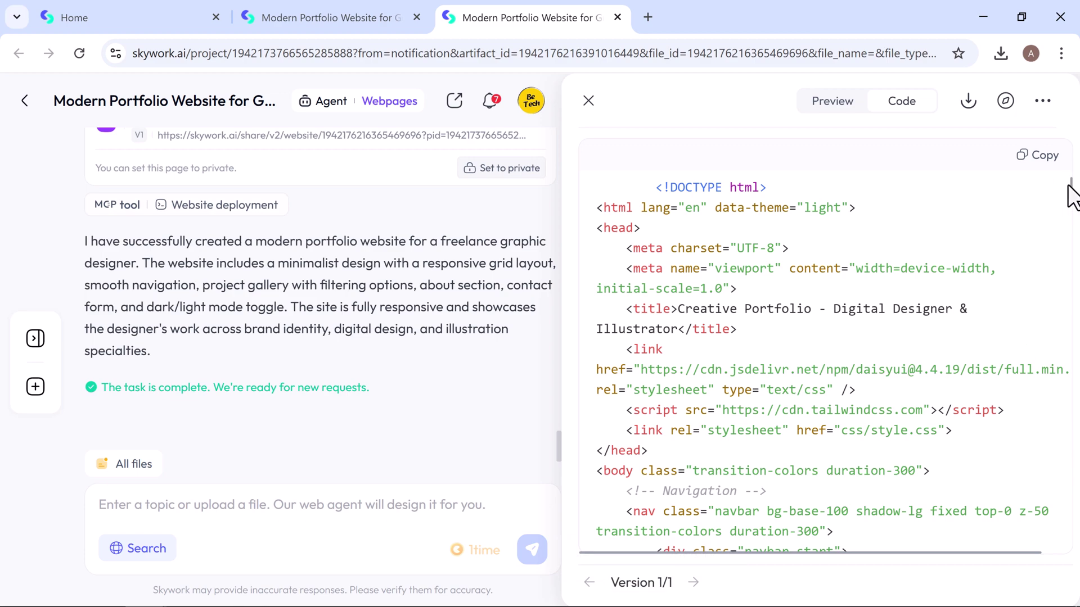
scroll(1071, 236, "down", 10)
scroll(1074, 274, "down", 15)
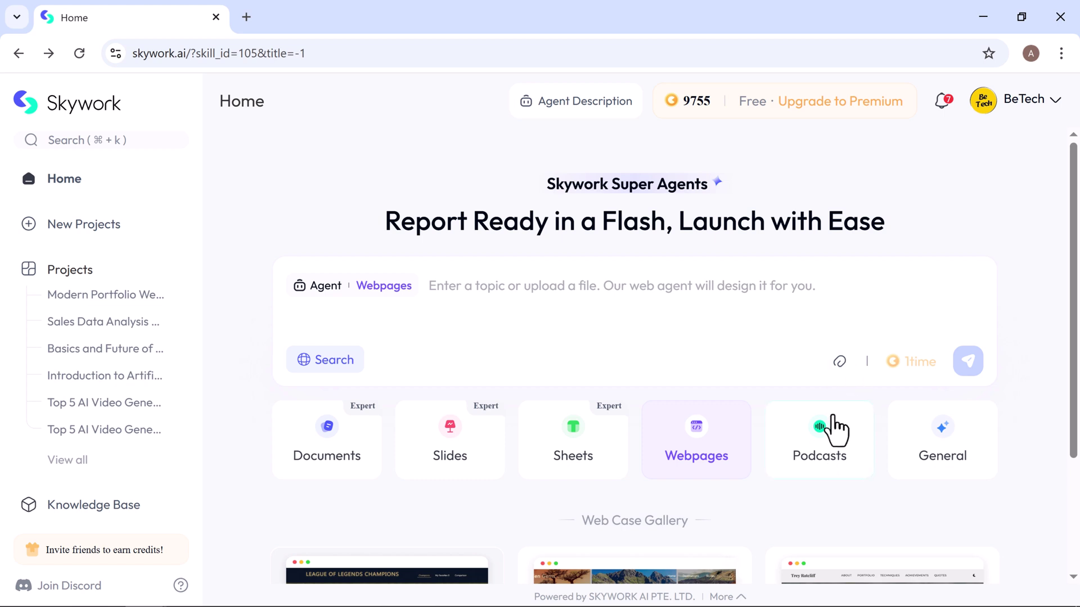
Step: Select the Podcasts agent and paste the rise-of-generative-AI podcast script request
left_click(824, 446)
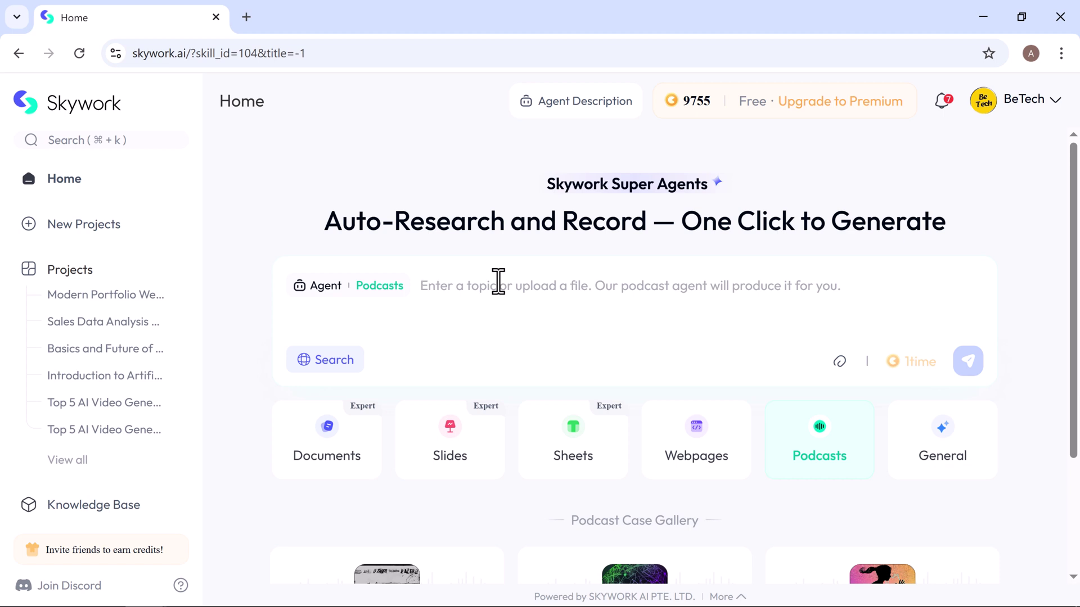
key("ctrl+v")
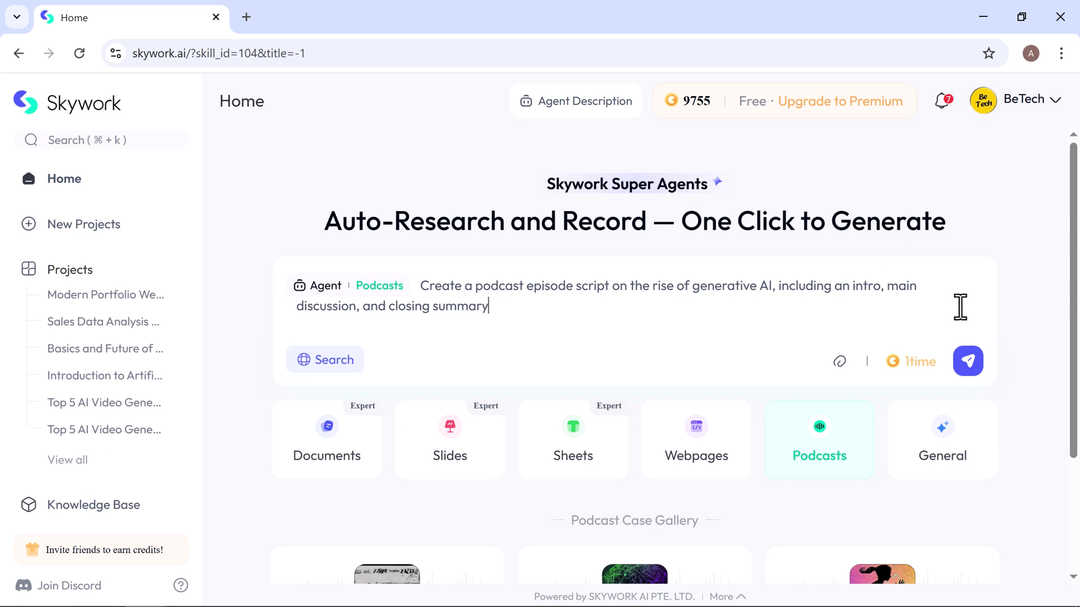
Step: Send the podcast request, play the generated episode audio and scroll through its script
left_click(967, 366)
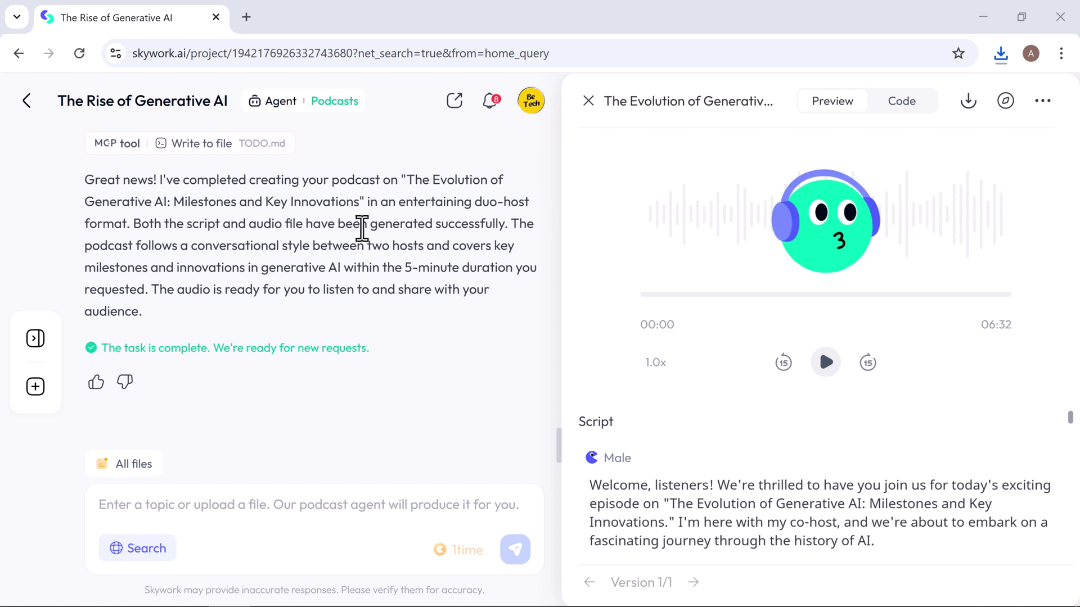
left_click(827, 365)
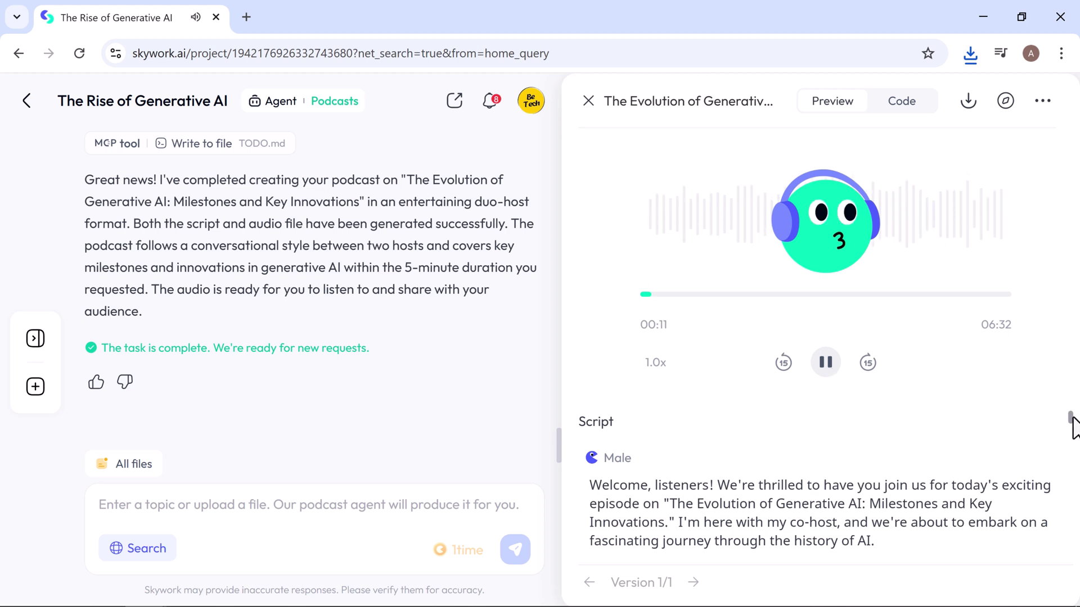
left_click_drag(1072, 419, 1073, 458)
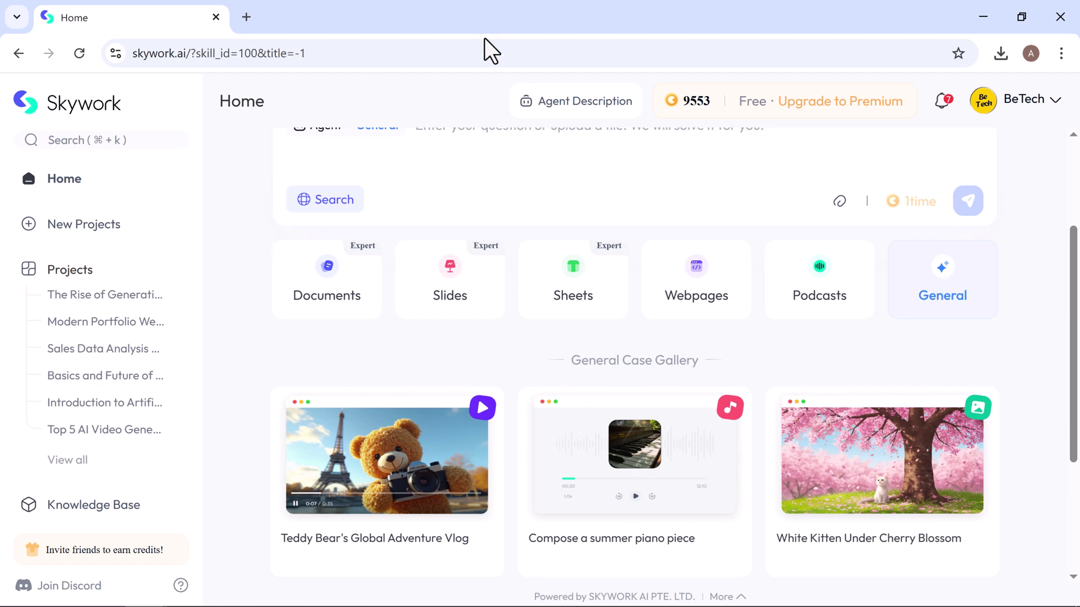
key("alt+Left")
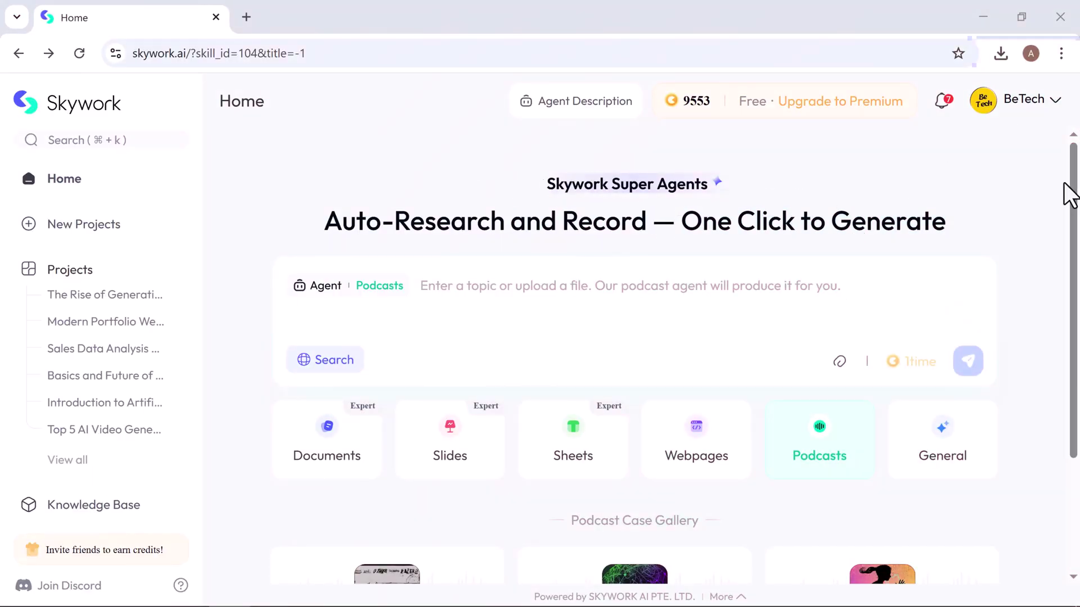
left_click_drag(1073, 213, 1075, 365)
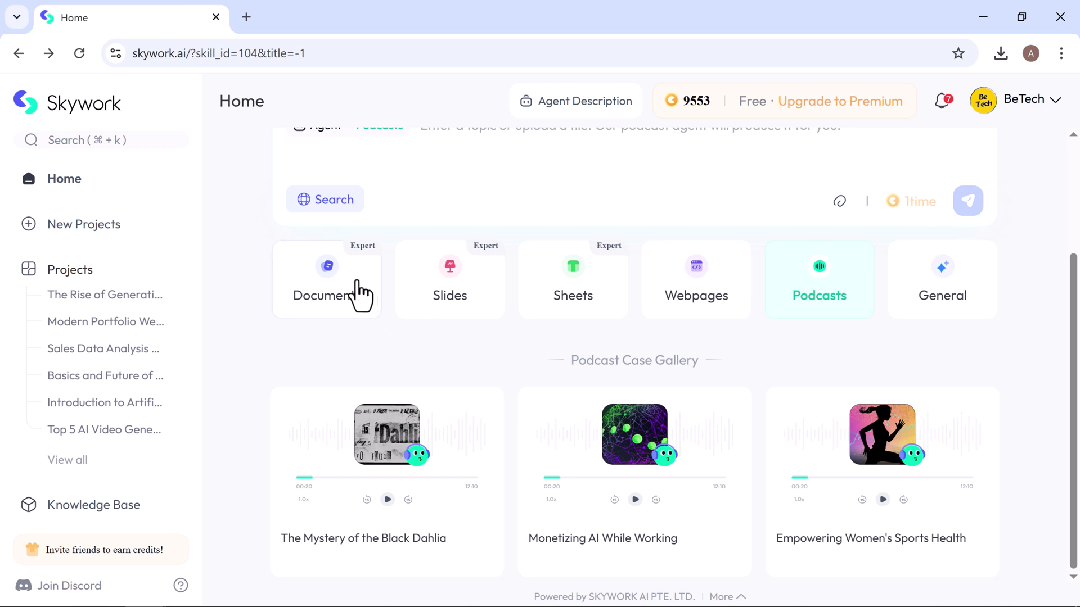
left_click(462, 290)
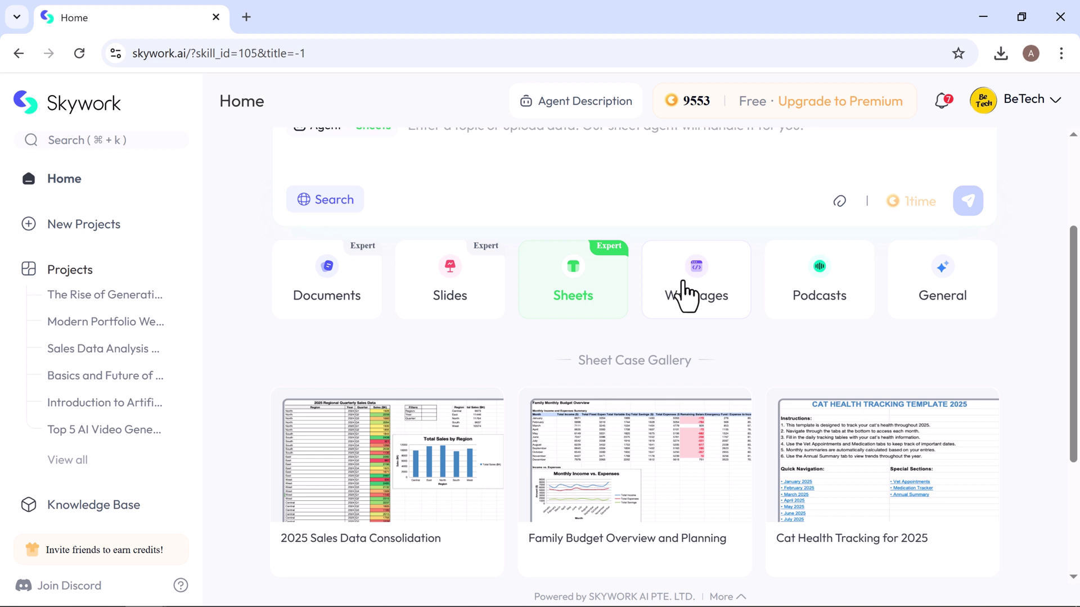
left_click(686, 295)
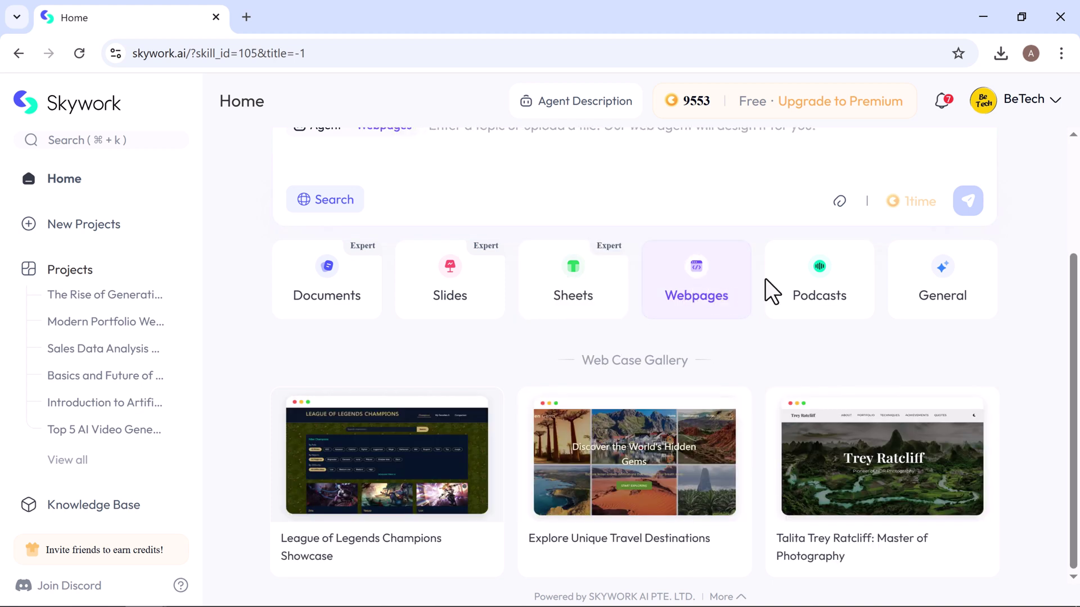
left_click(832, 300)
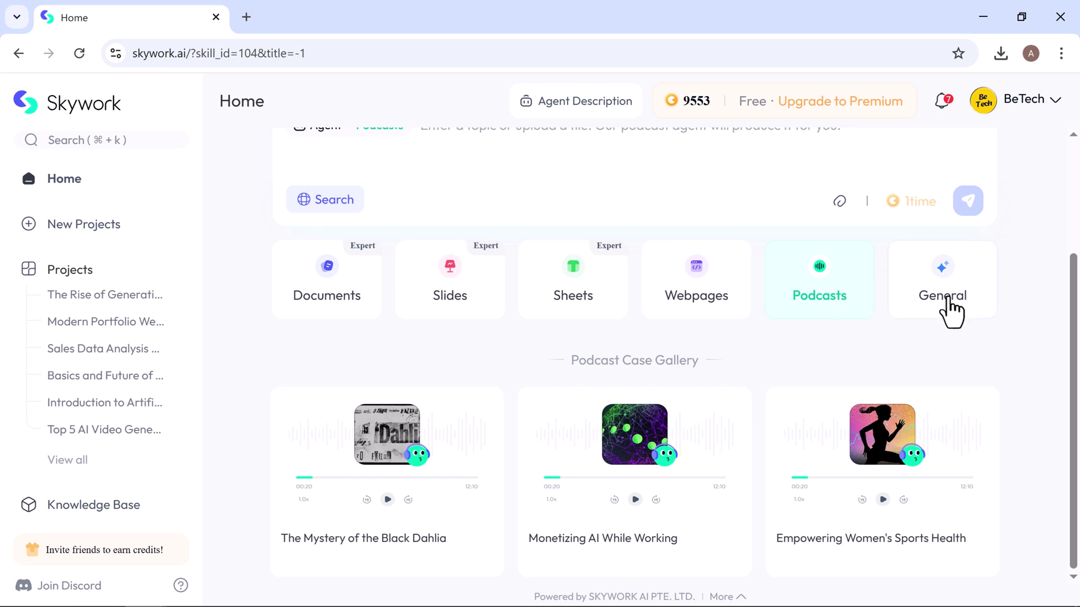
left_click(951, 314)
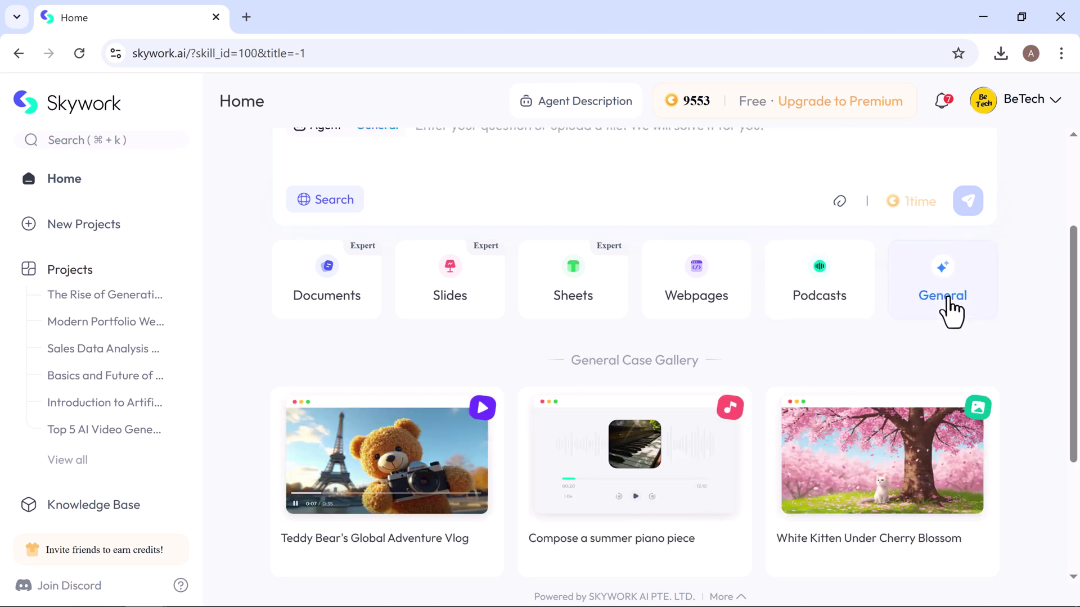